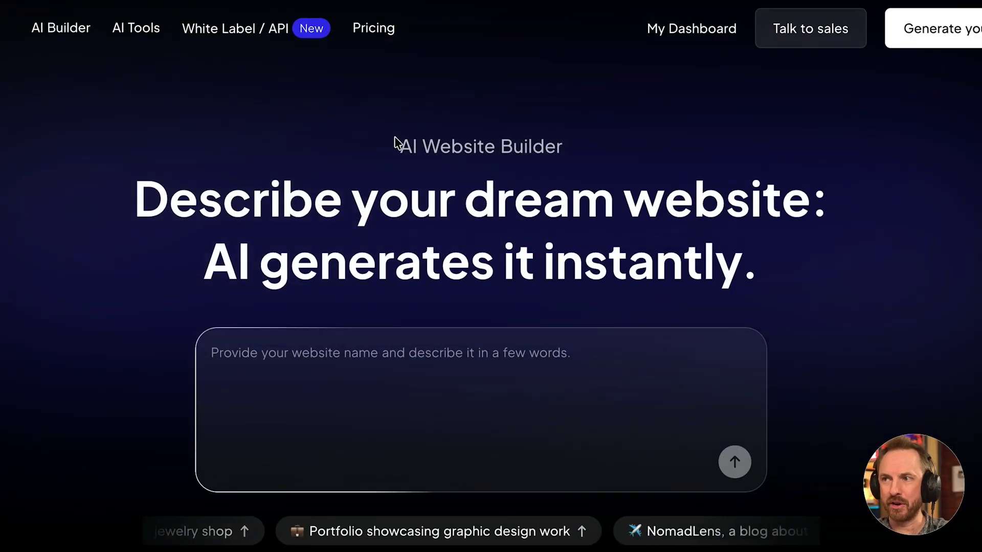
- Highlight the AI Website Builder heading above its empty website prompt box
drag(435, 153, 569, 151)
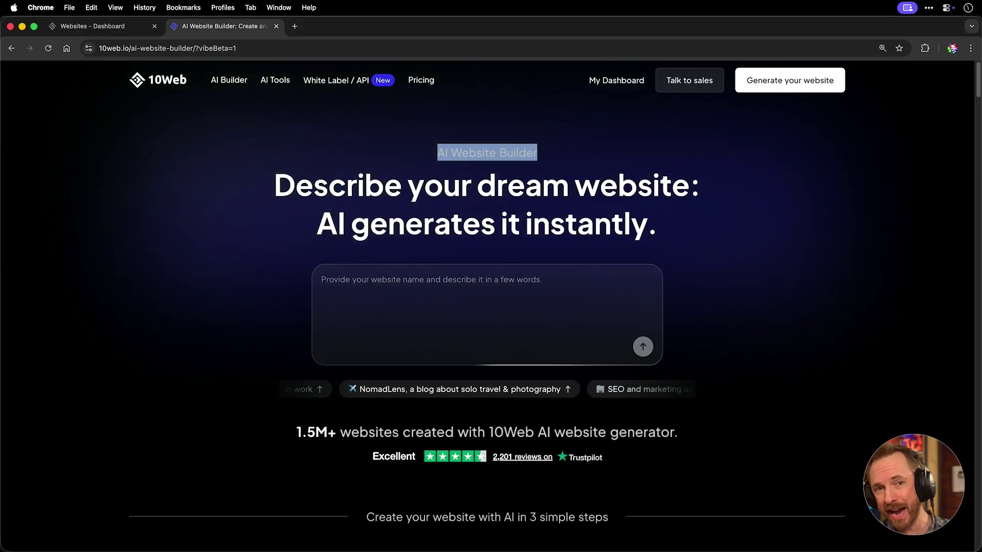
- Open Reseller Admin Main and point out the 0 total revenue and 0 clients
click(71, 27)
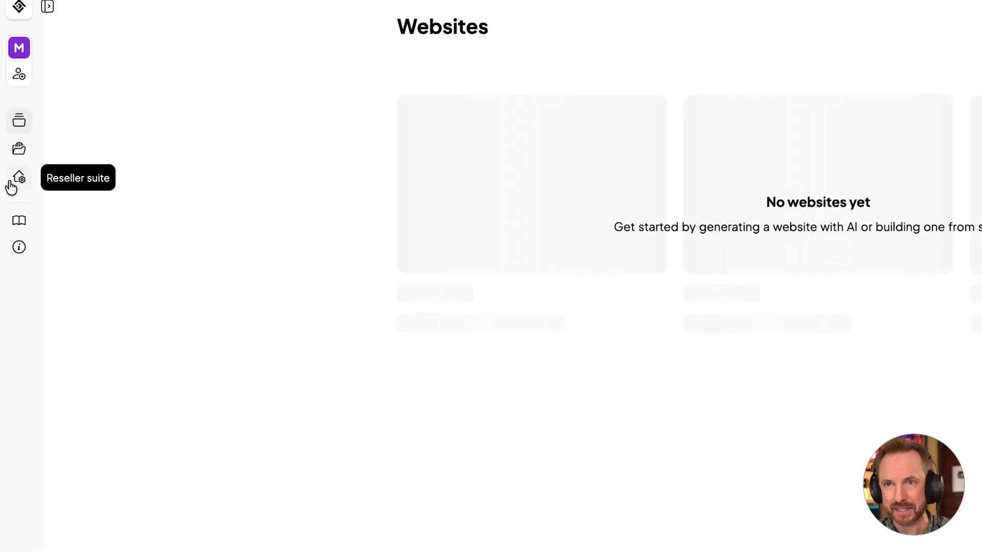
click(12, 185)
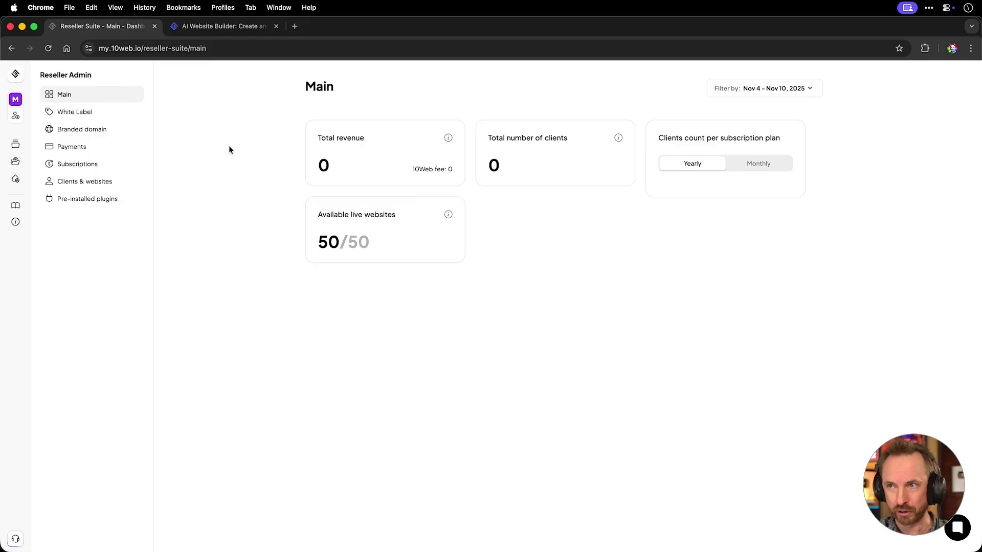
drag(317, 137, 403, 139)
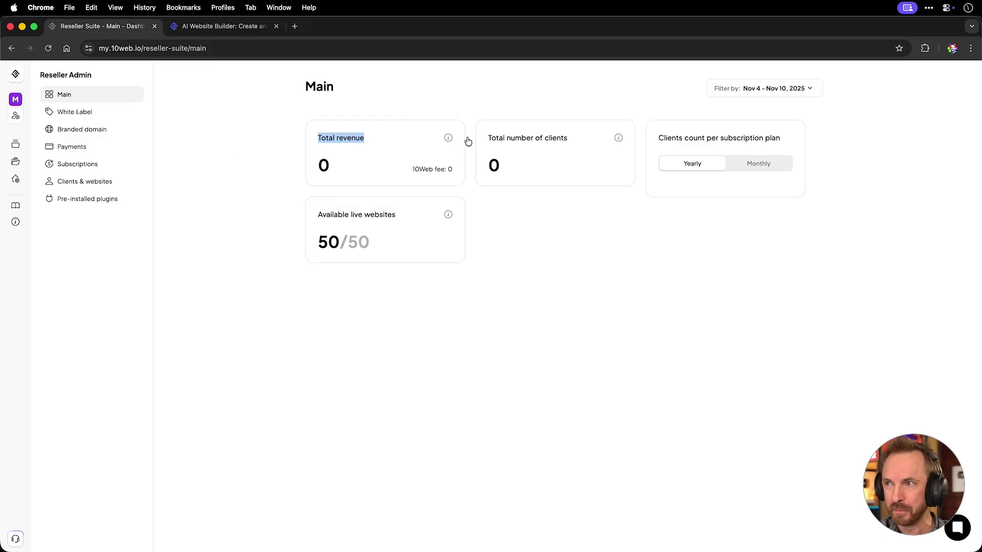
drag(487, 138, 577, 140)
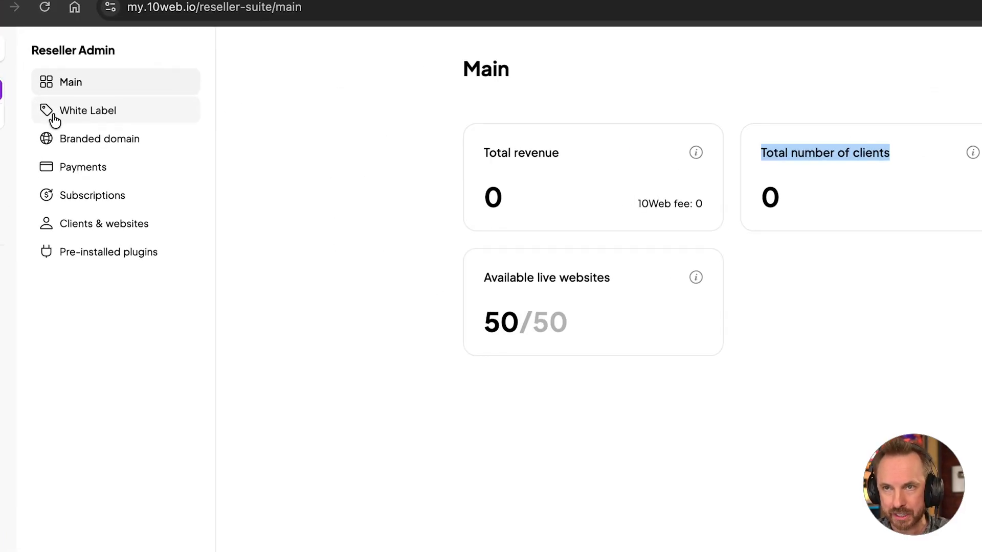
- Change the Creator Magic Web white-label brand colour from orange to yellow and save
click(54, 119)
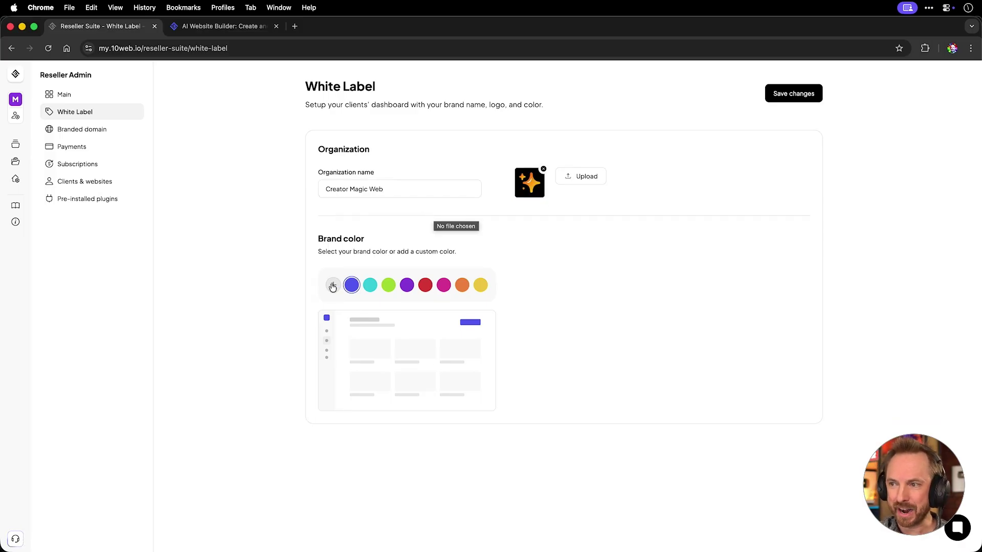
click(462, 286)
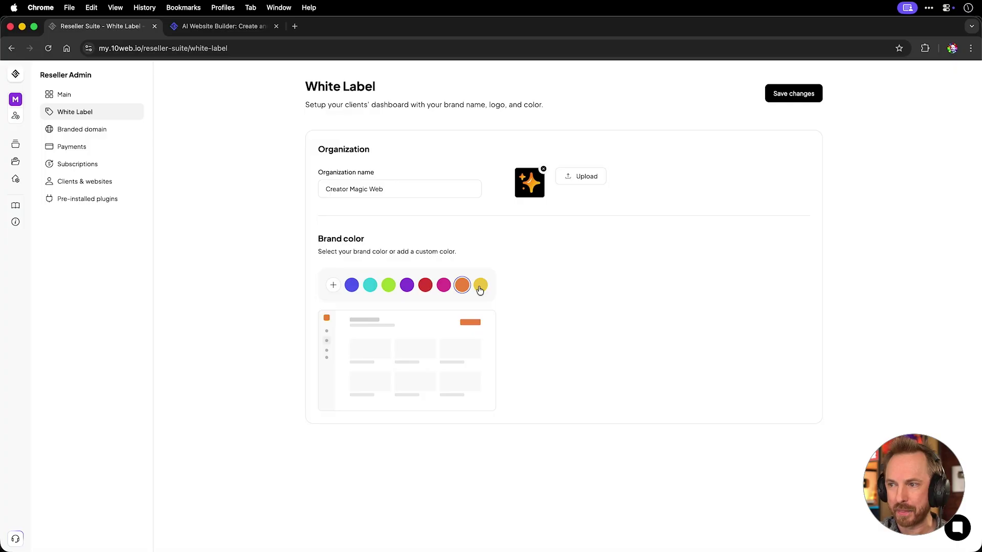
click(479, 289)
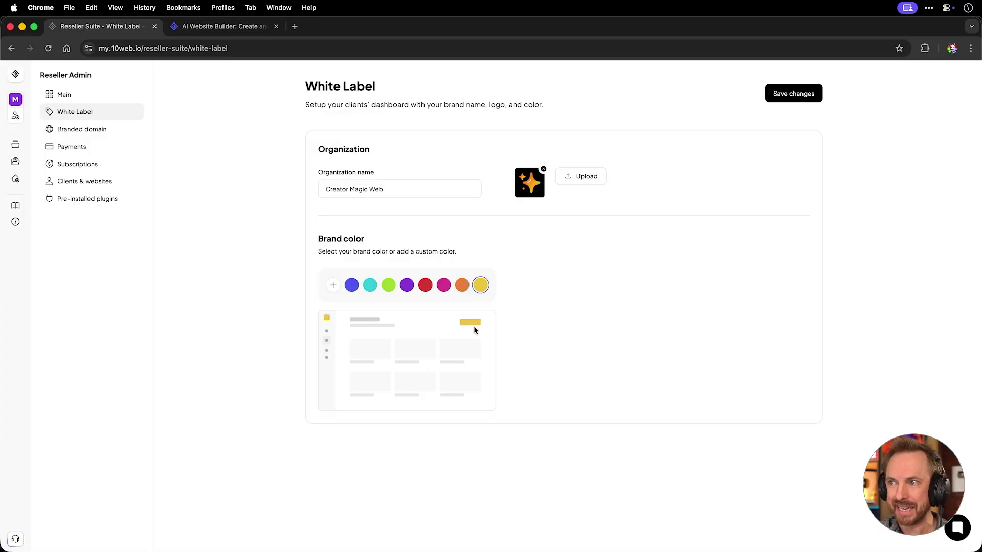
click(812, 97)
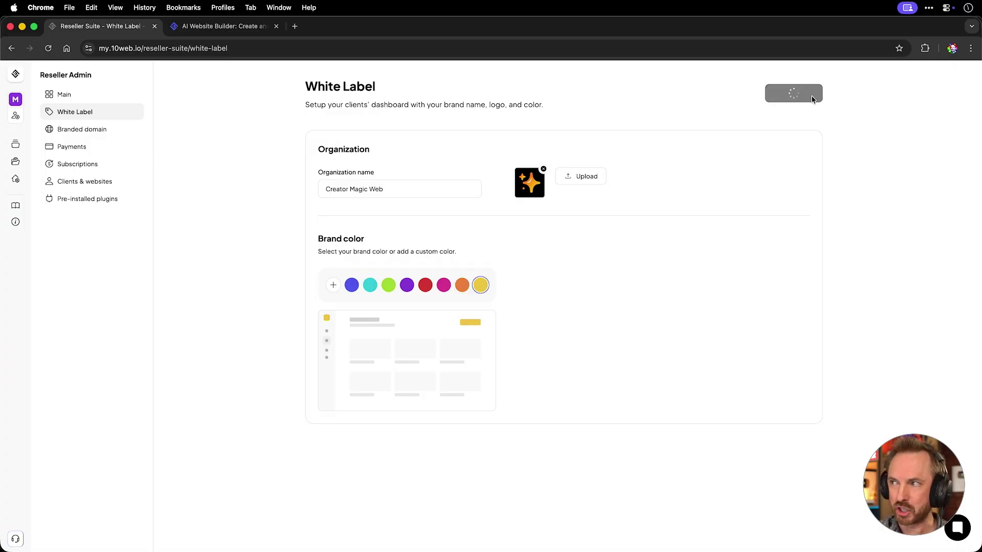
- Add web.creatormagic.ai as the branded dashboard domain and review its first verification step
click(127, 131)
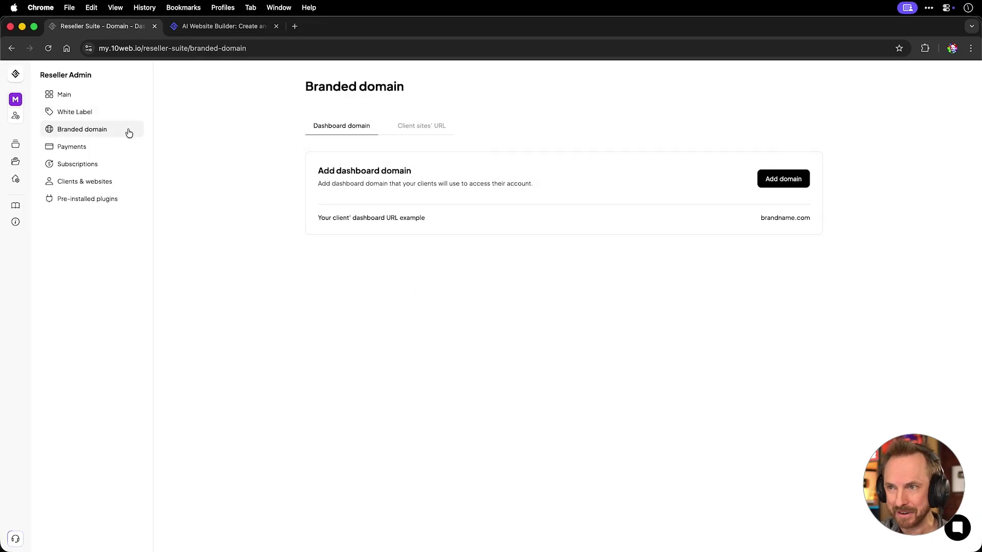
drag(748, 223, 816, 223)
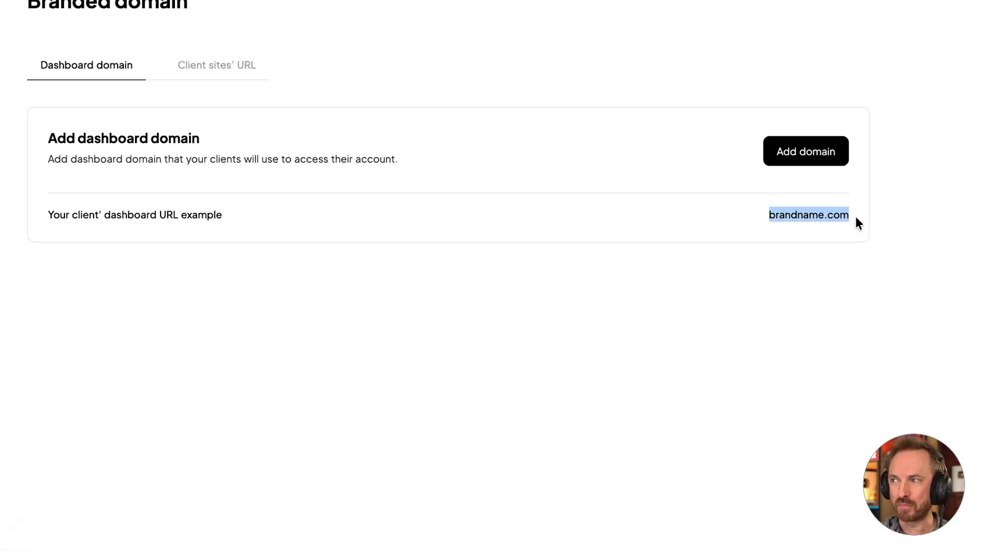
click(816, 157)
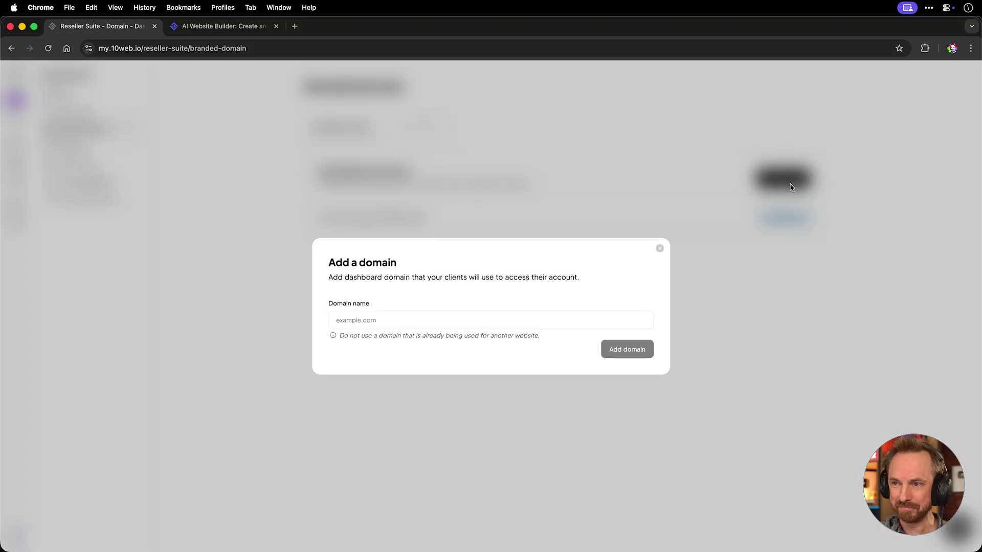
text(web.creat)
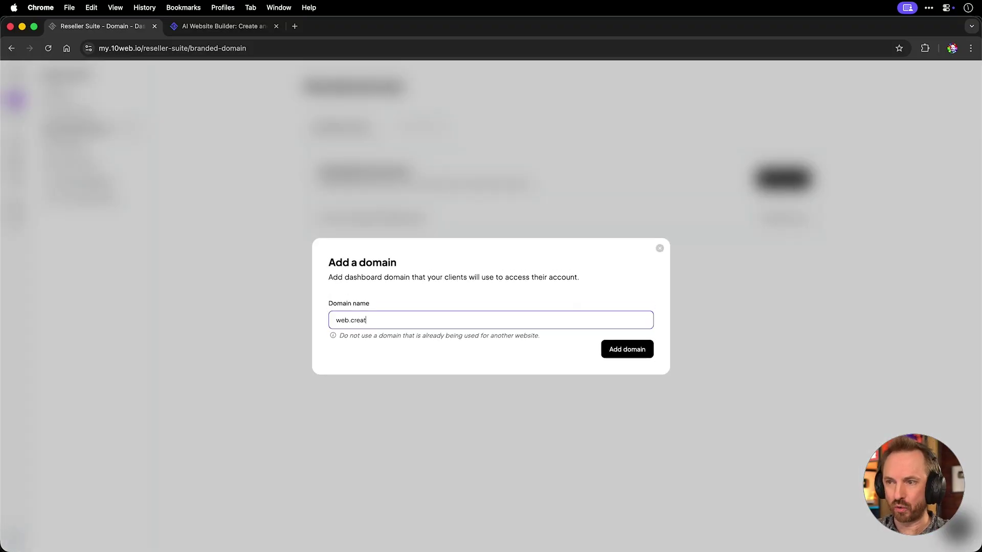
text(ormagic.ai)
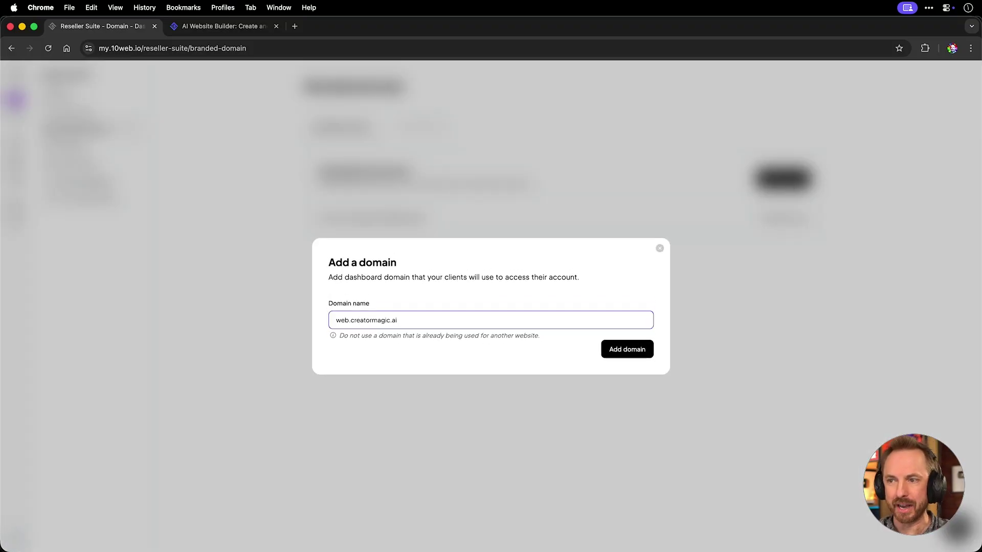
key(Return)
drag(277, 226, 470, 225)
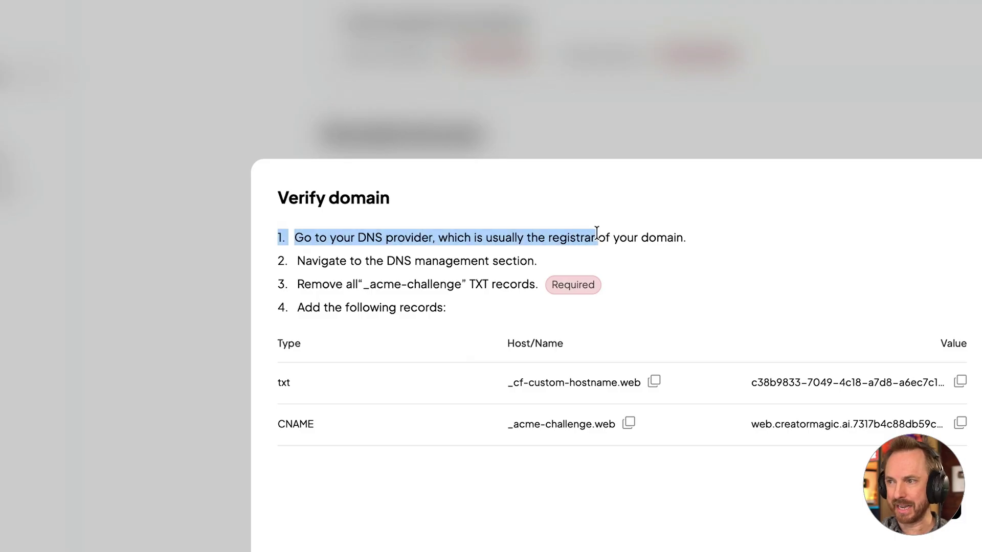
drag(597, 233, 687, 237)
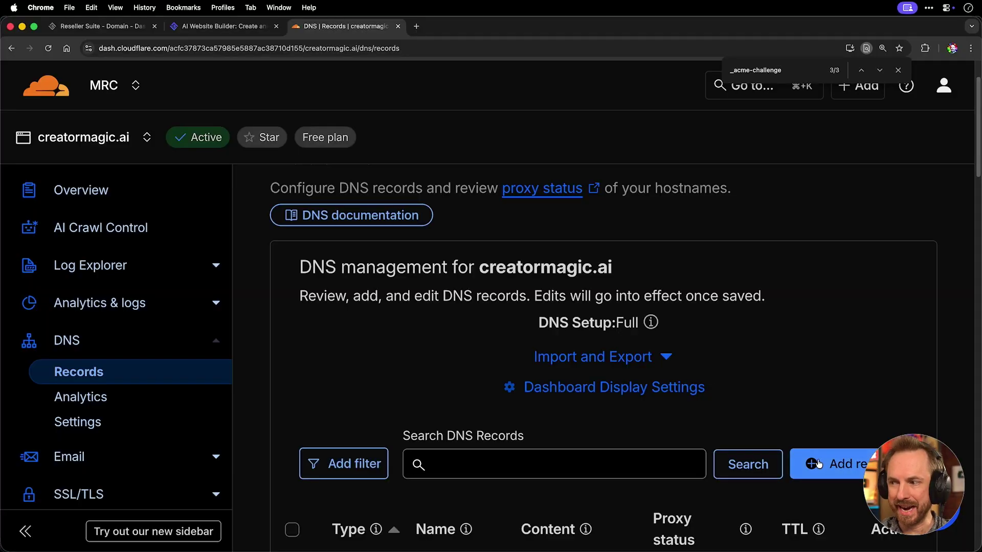
- Add and save the TXT verification record _cf-custom-hostname.web in Cloudflare DNS
click(818, 463)
scroll(434, 377, down, 5)
click(379, 423)
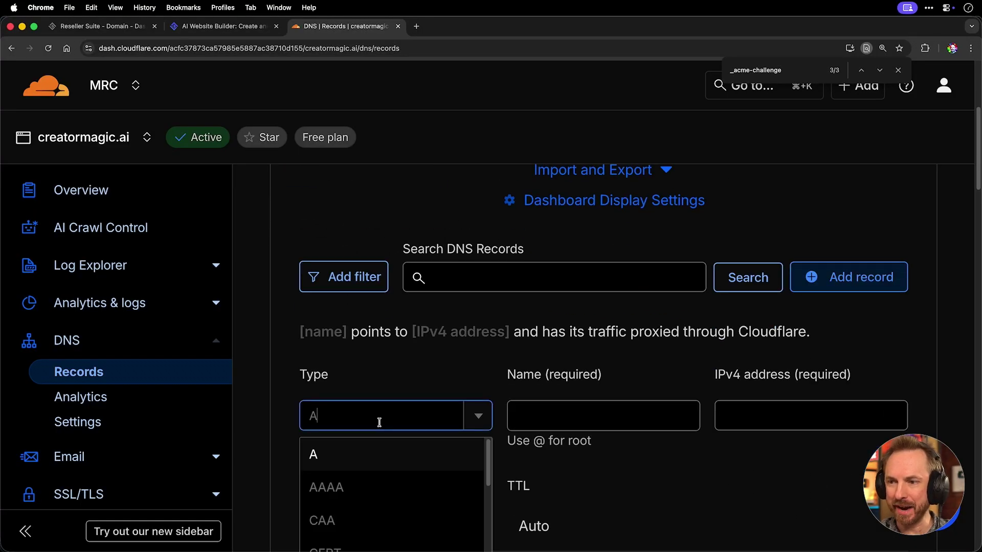
scroll(381, 489, down, 10)
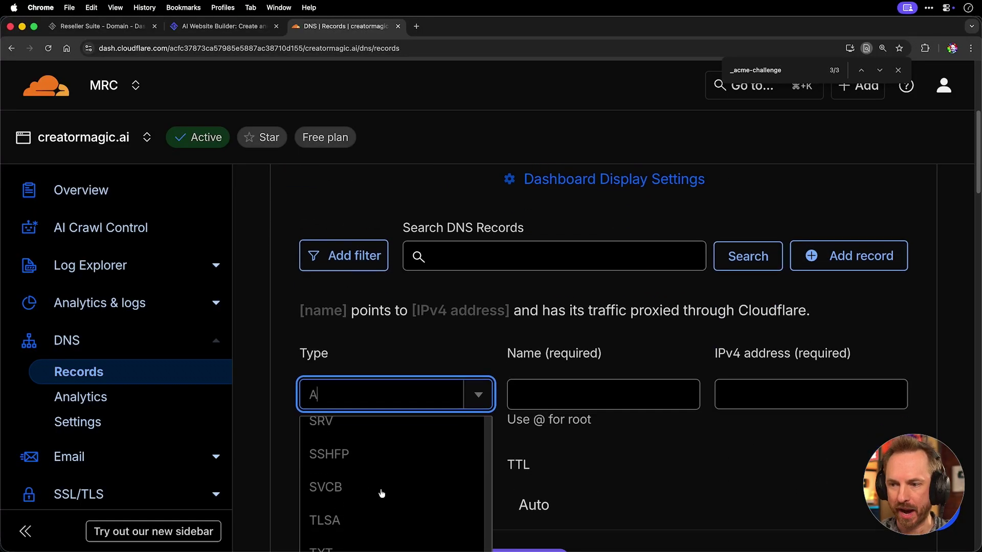
click(379, 509)
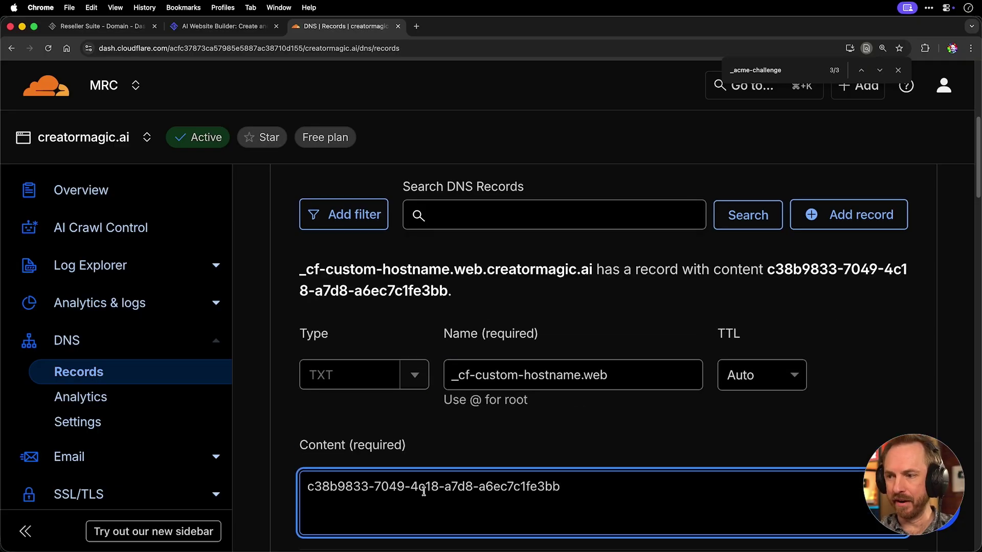
scroll(460, 460, down, 5)
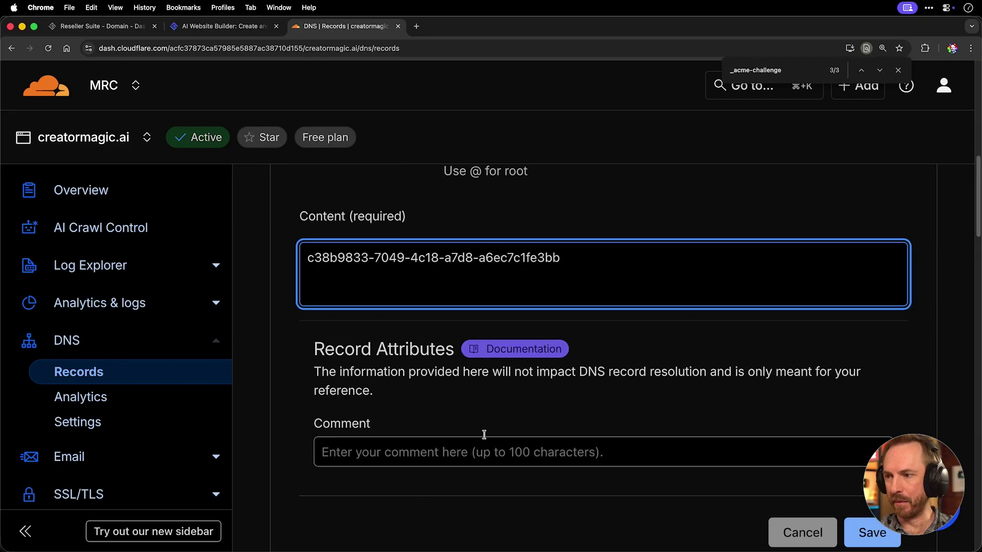
click(864, 532)
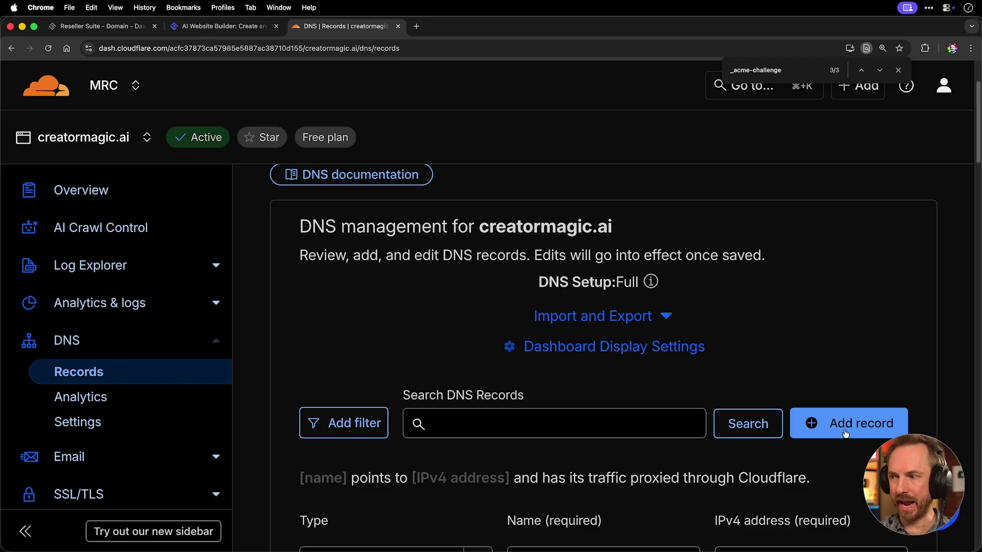
- Add a DNS-only CNAME record _acme-challenge.web pointing to the pasted Cloudflare verification target
click(845, 434)
click(479, 397)
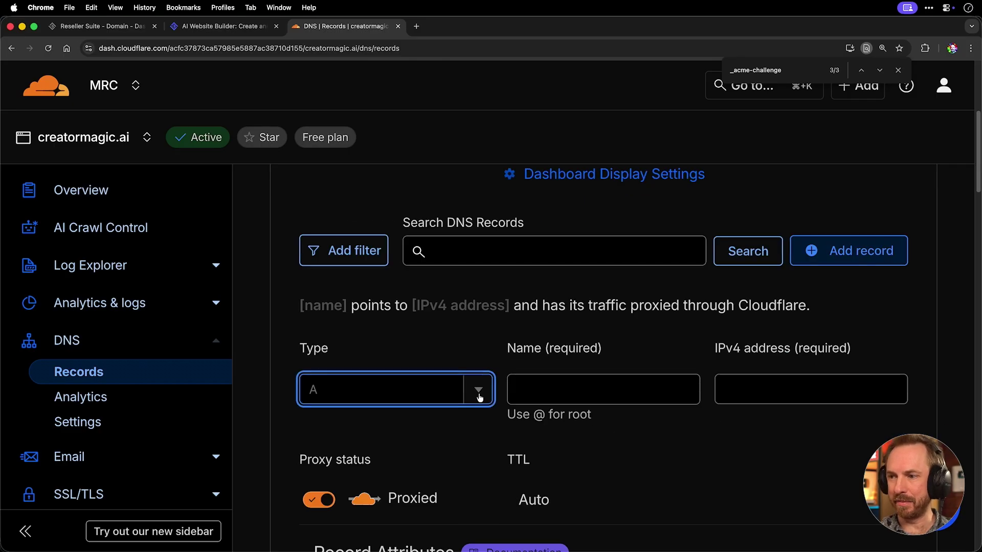
click(478, 398)
scroll(376, 452, down, 3)
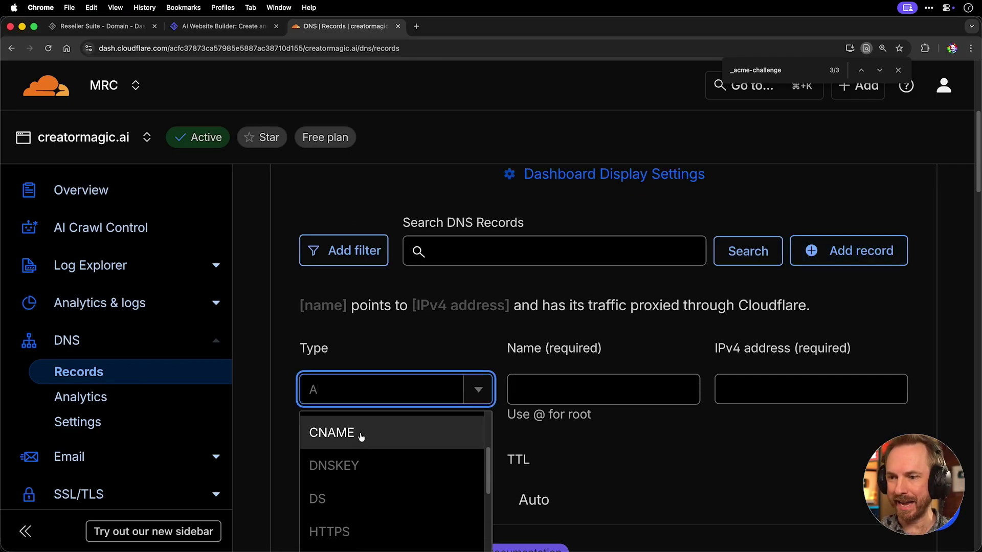
click(362, 435)
key(Tab)
text(_acme-challenge.web)
key(Tab)
text(88db59c3b.dcv.cloudflare.com)
scroll(412, 414, down, 3)
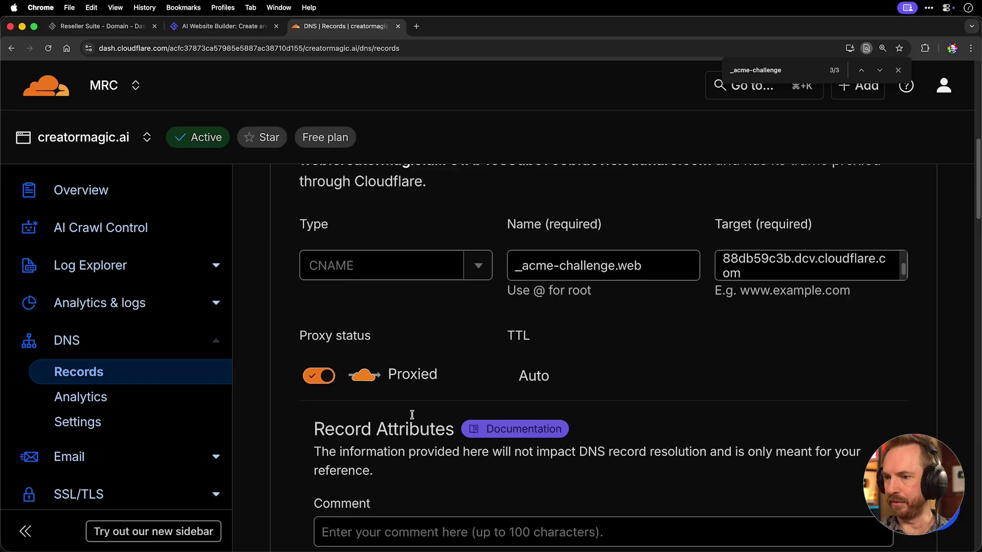
click(326, 377)
scroll(551, 412, down, 3)
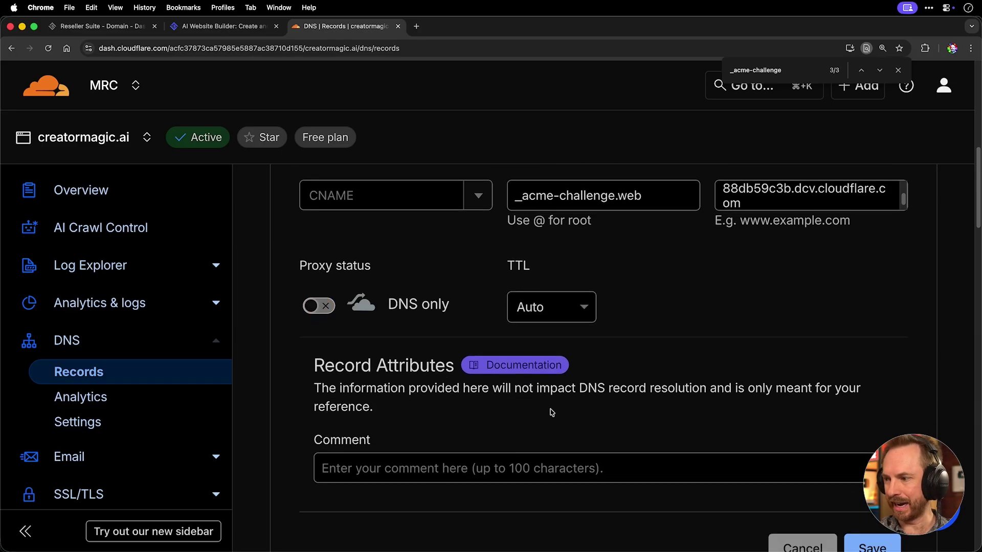
click(872, 545)
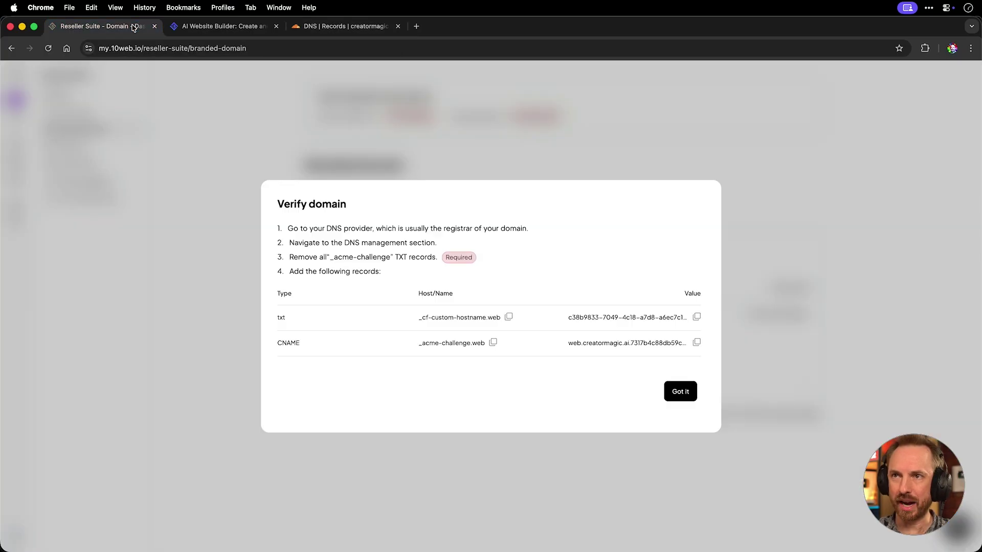
- Back in Reseller Suite, recheck web.creatormagic.ai, which still reads Not verified
click(133, 27)
click(682, 392)
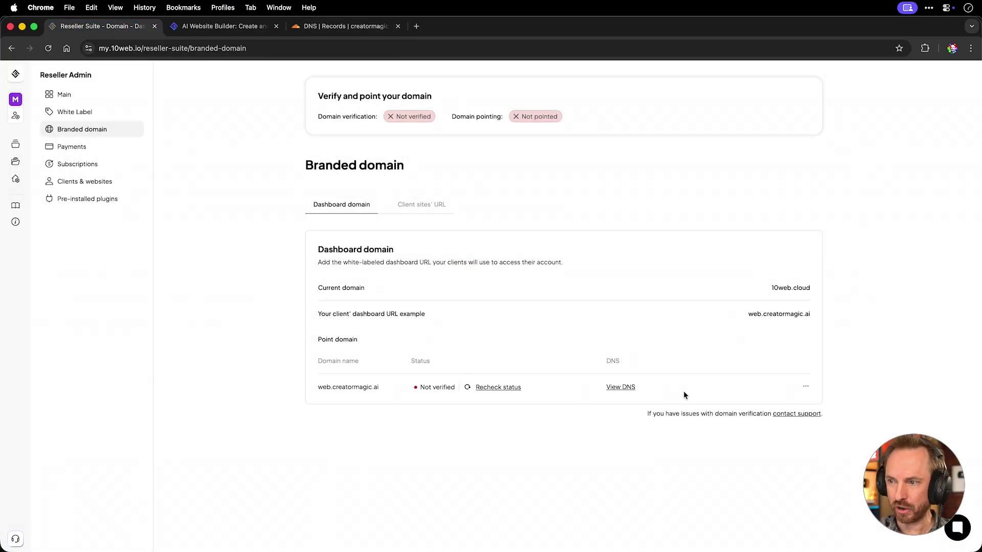
click(497, 387)
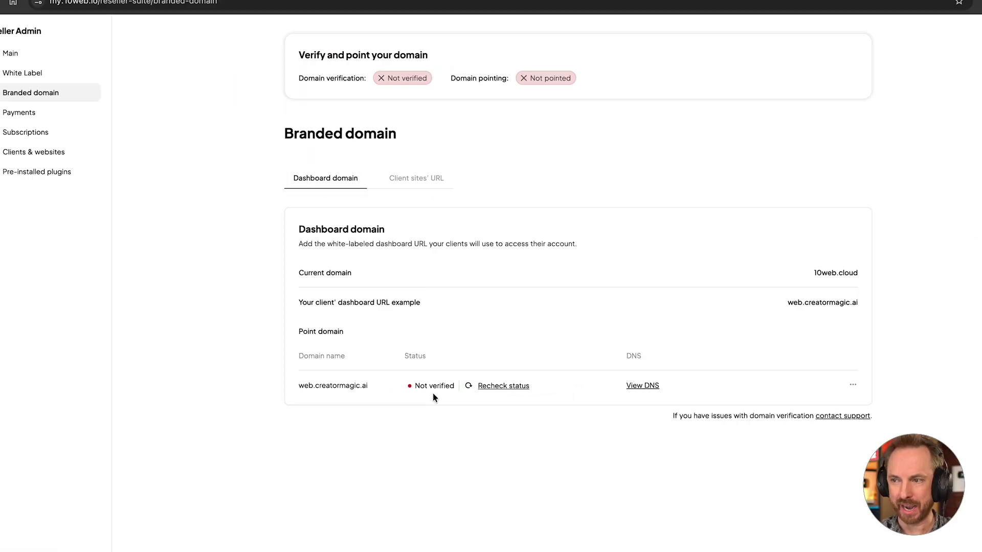
- Open Payments and switch to the Payouts view showing a £0.00 balance
click(86, 153)
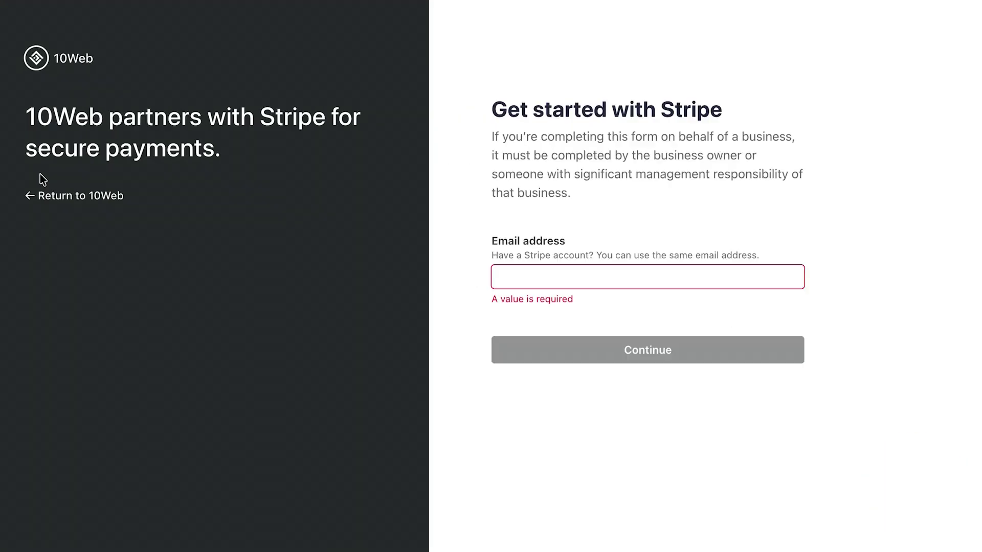
drag(23, 110, 238, 149)
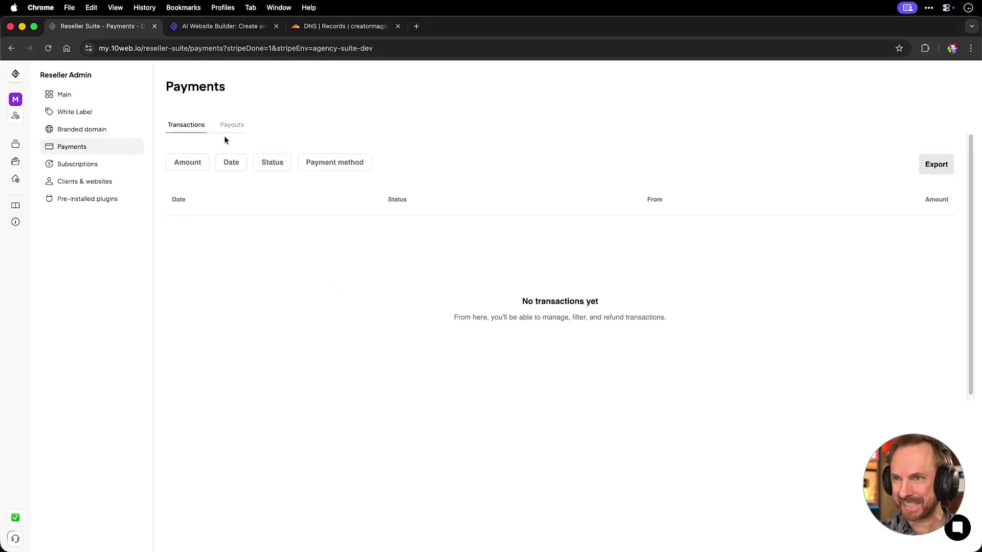
click(228, 127)
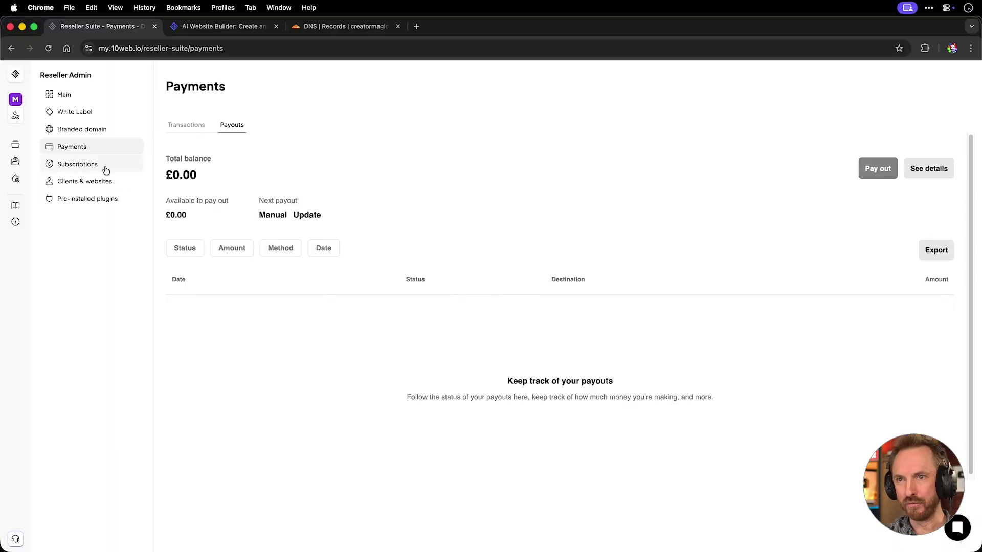
- Enable the Free Trial plan under Subscriptions and copy its sign-up link
click(106, 169)
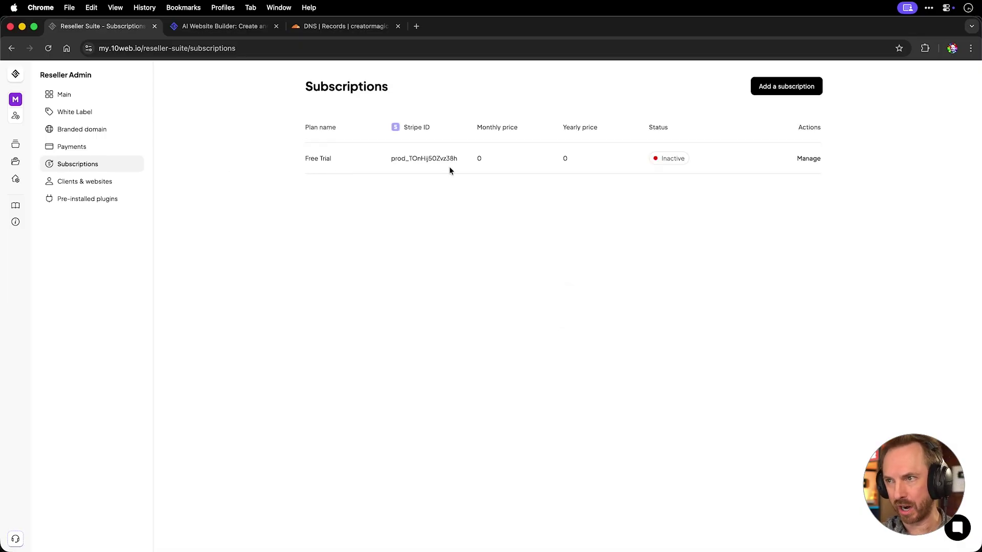
click(807, 160)
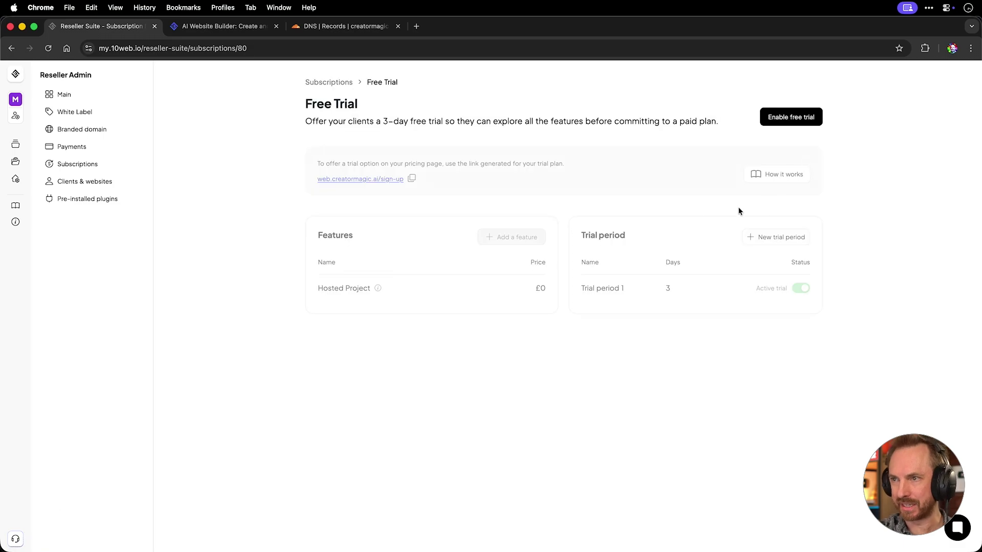
click(791, 120)
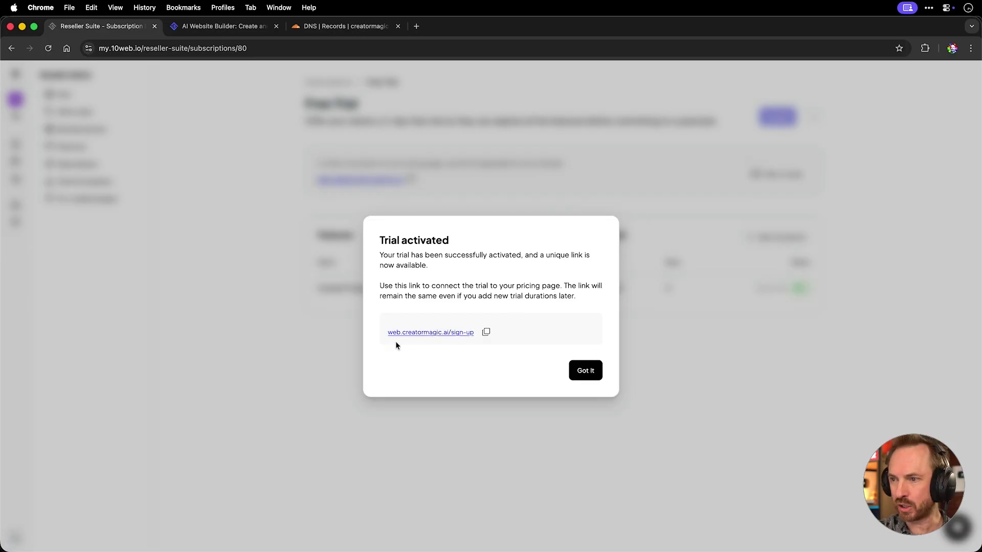
click(485, 332)
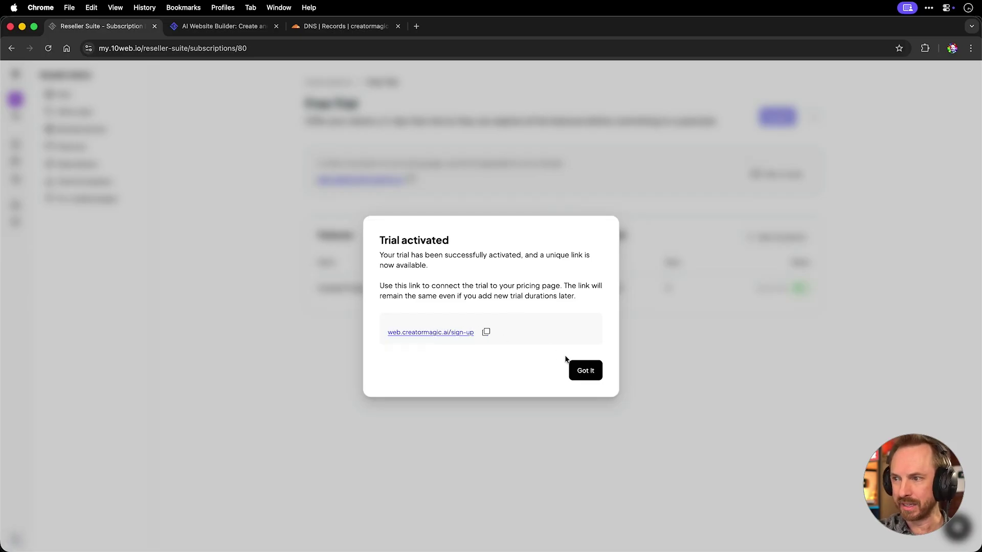
click(575, 369)
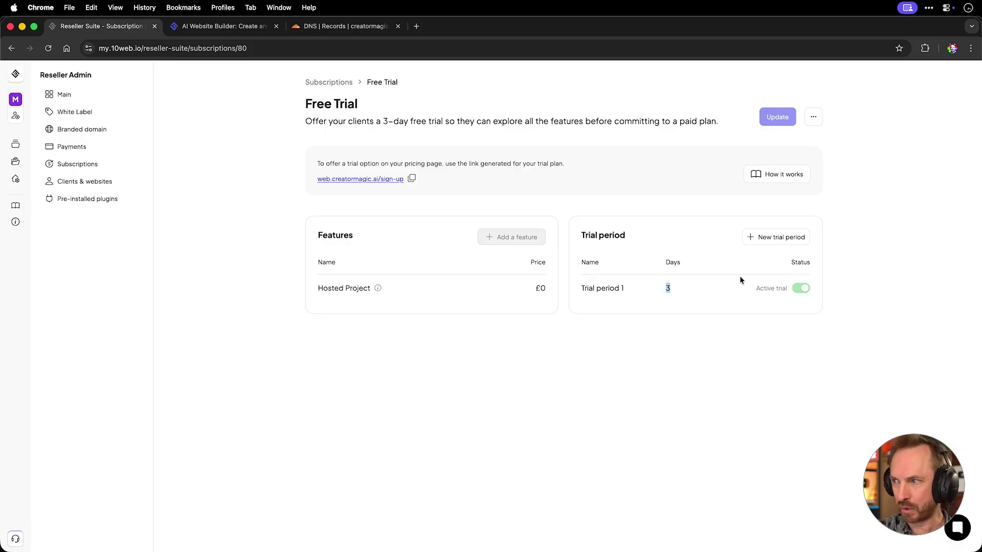
- Add a 7-day trial period and make it the active one instead of the 3-day one
click(726, 275)
click(757, 237)
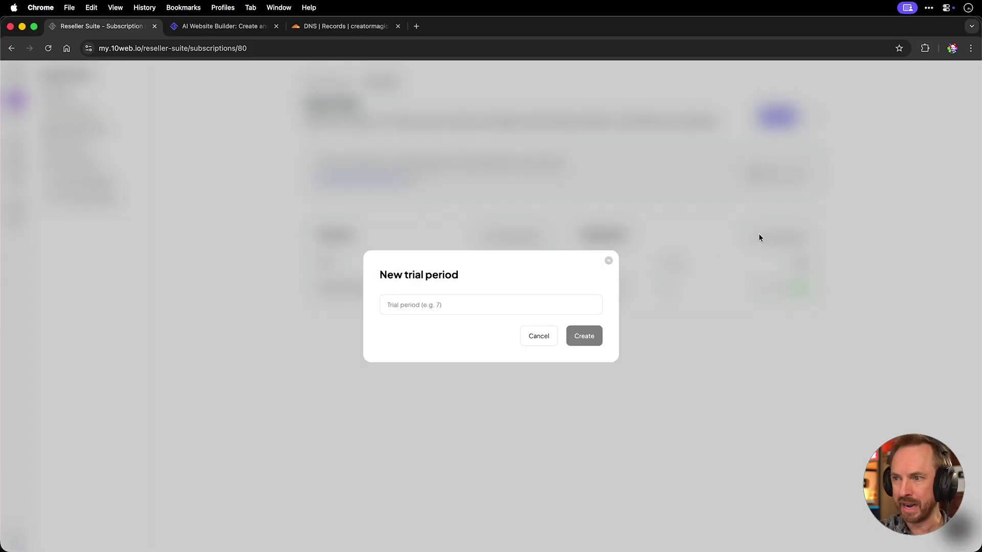
click(588, 300)
text(7)
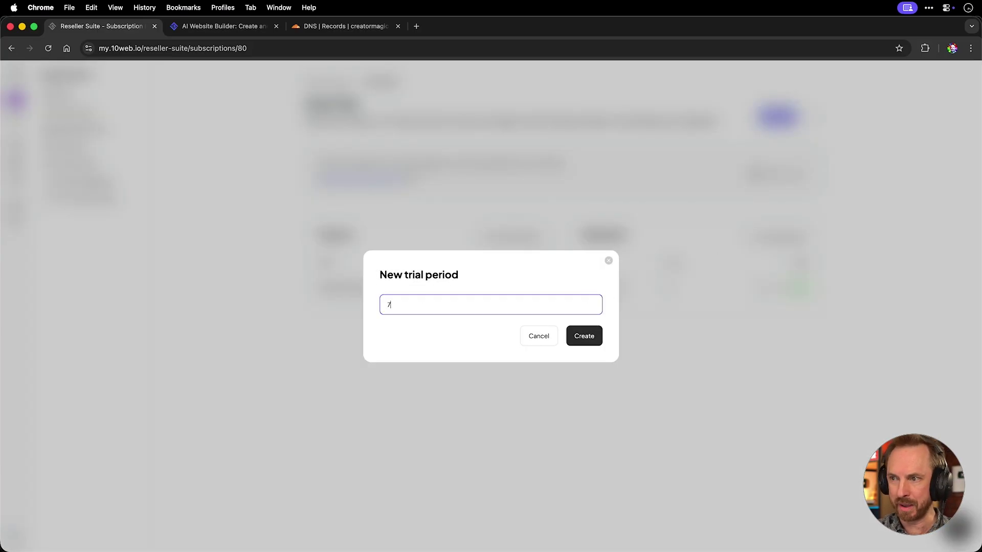
click(587, 336)
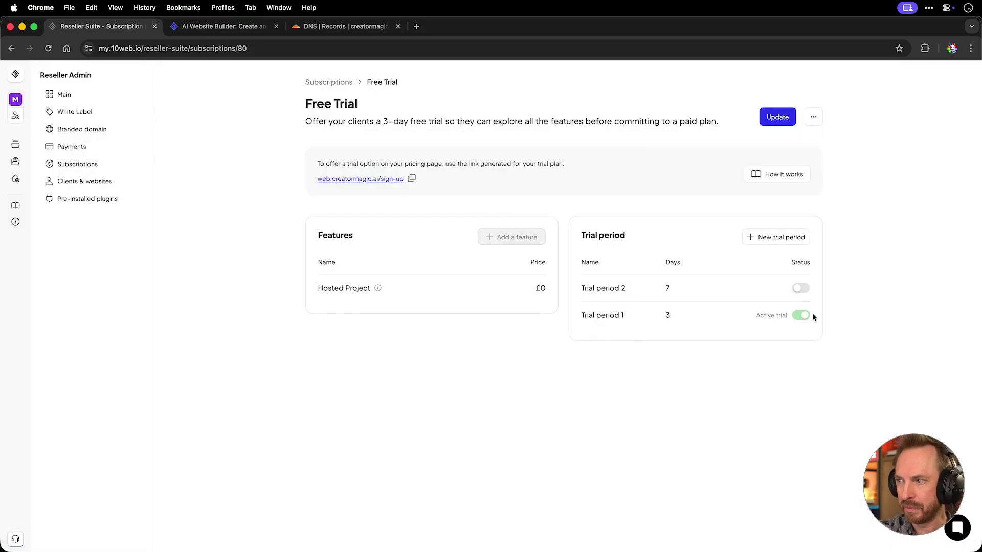
click(800, 288)
click(588, 337)
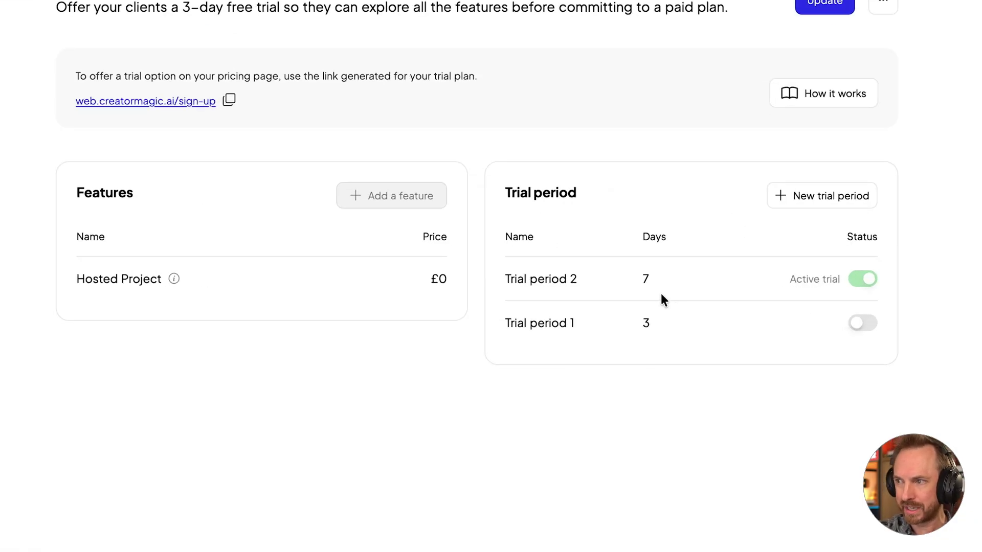
click(137, 183)
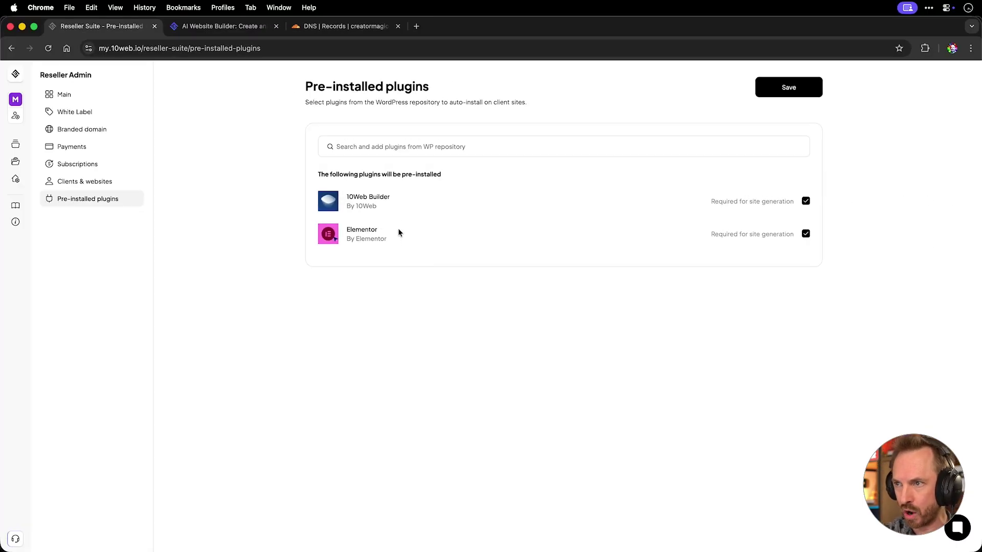
- Add Yoast SEO to the pre-installed plugins and save the list
click(430, 144)
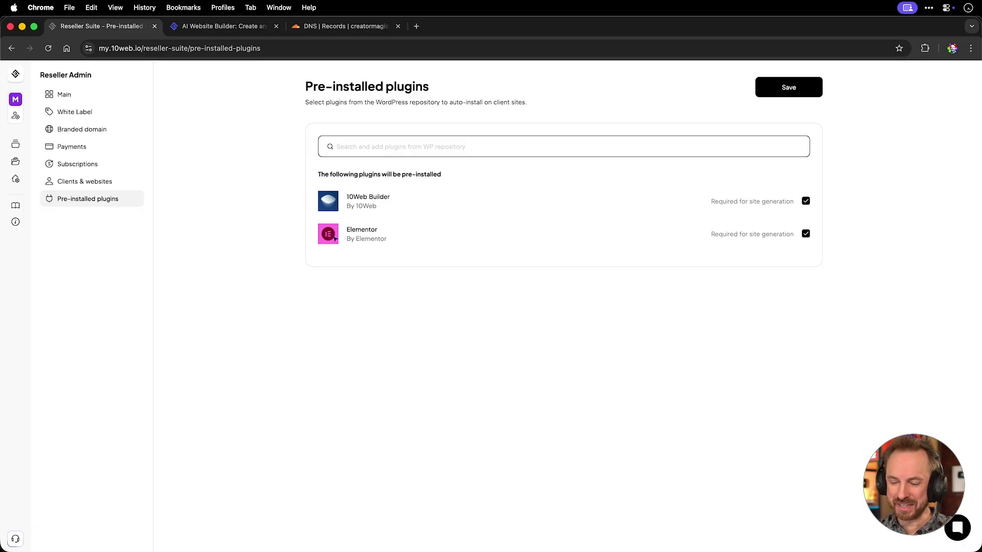
text(yoast)
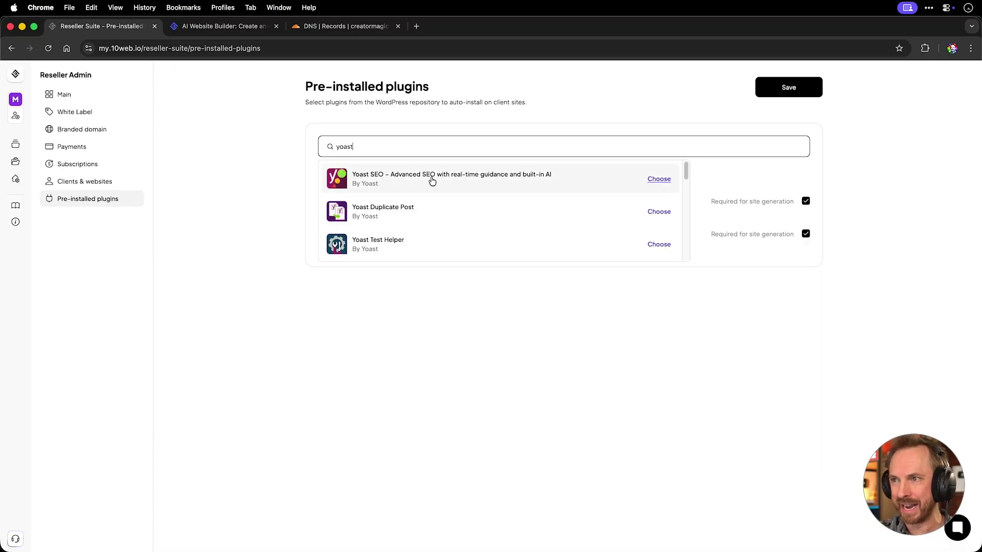
click(432, 181)
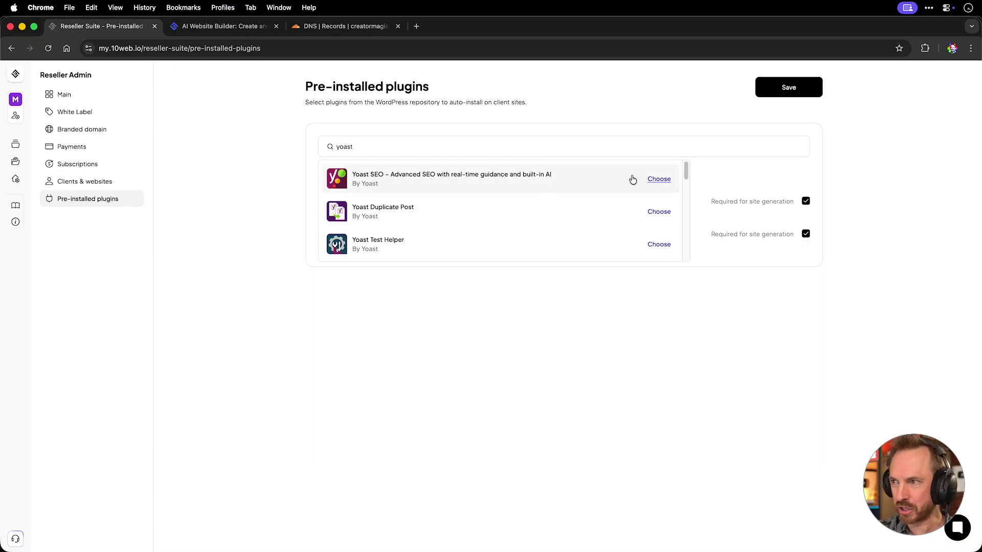
click(657, 179)
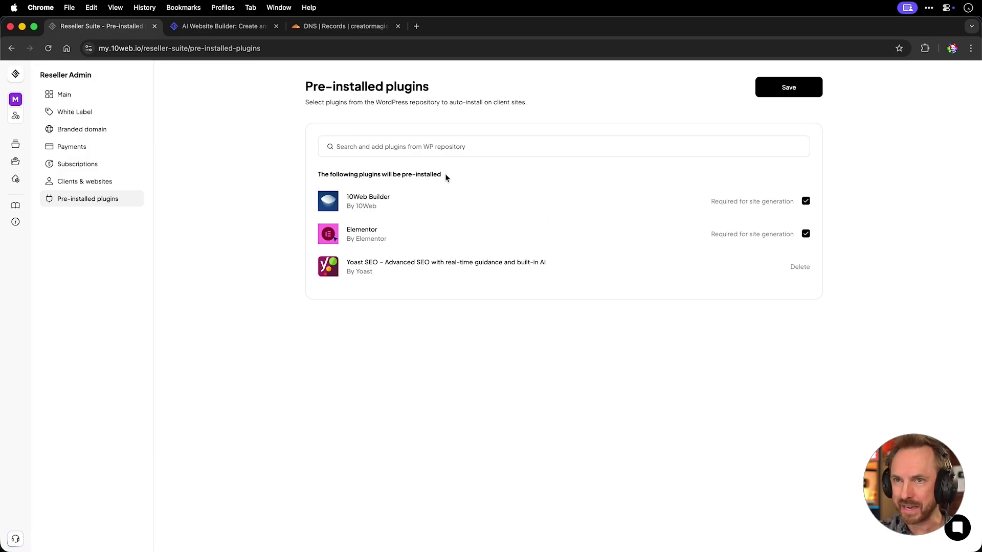
click(768, 88)
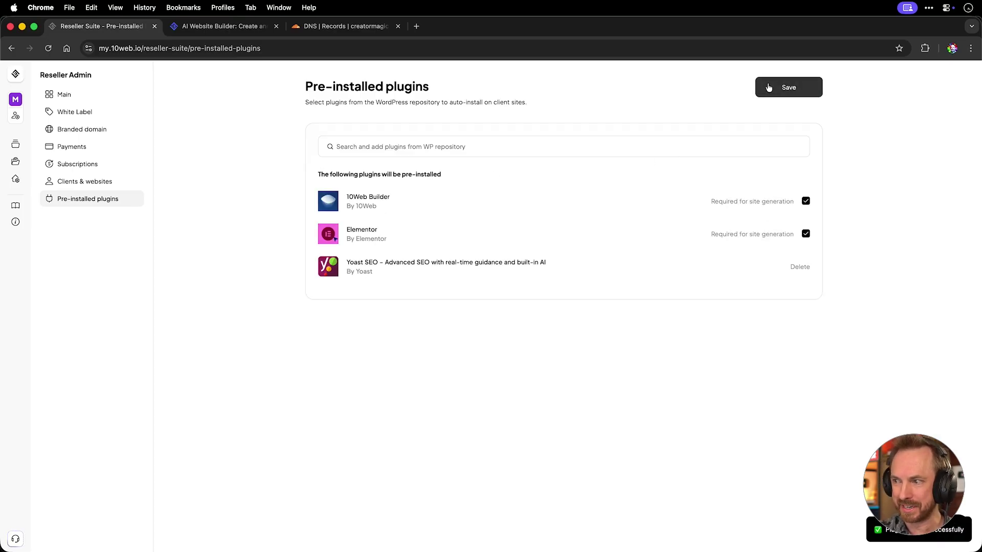
- Search plugins for WooCommerce and close the results without adding any
key(Tab)
text(woocomm)
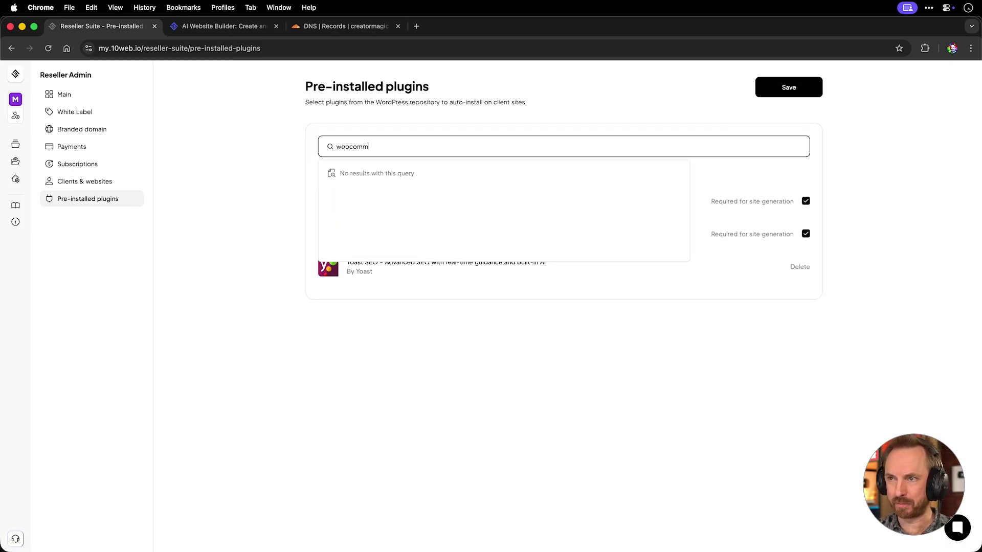
text(erce)
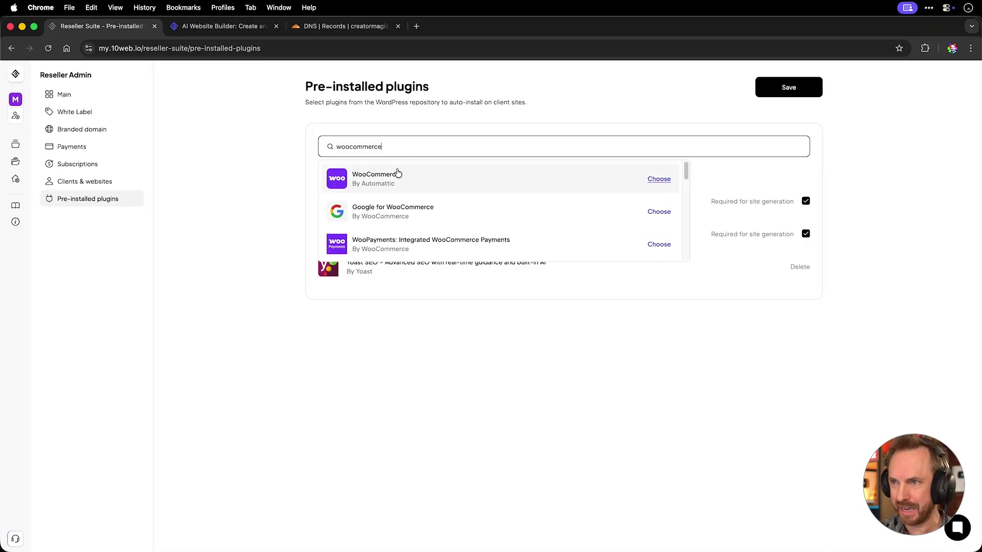
scroll(395, 212, down, 1)
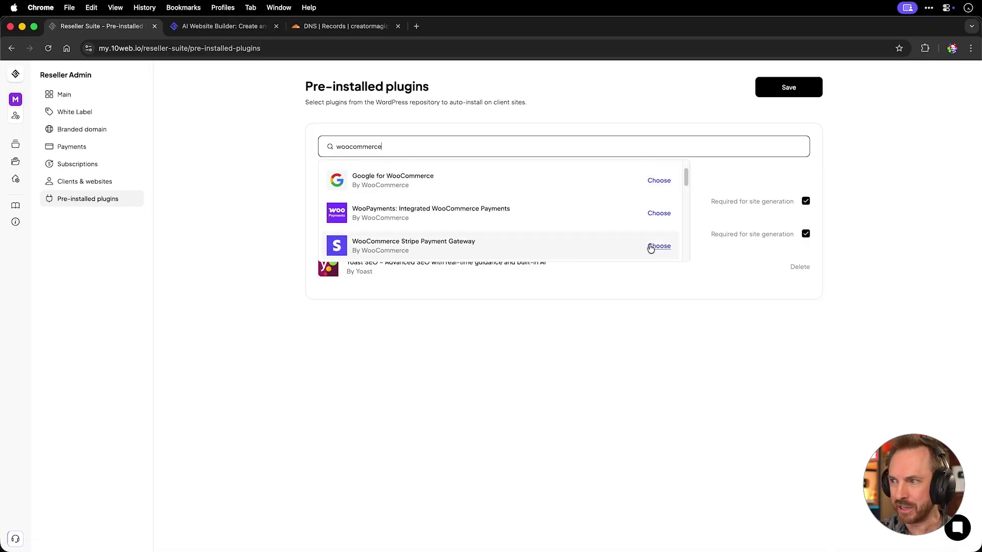
click(646, 373)
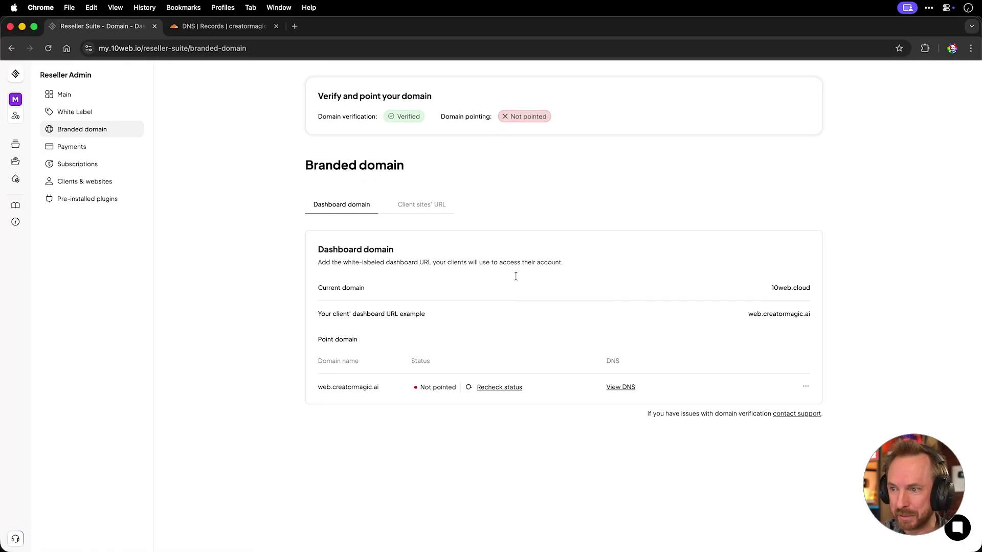
- Recheck web.creatormagic.ai's DNS status until it passes, then proceed
click(610, 387)
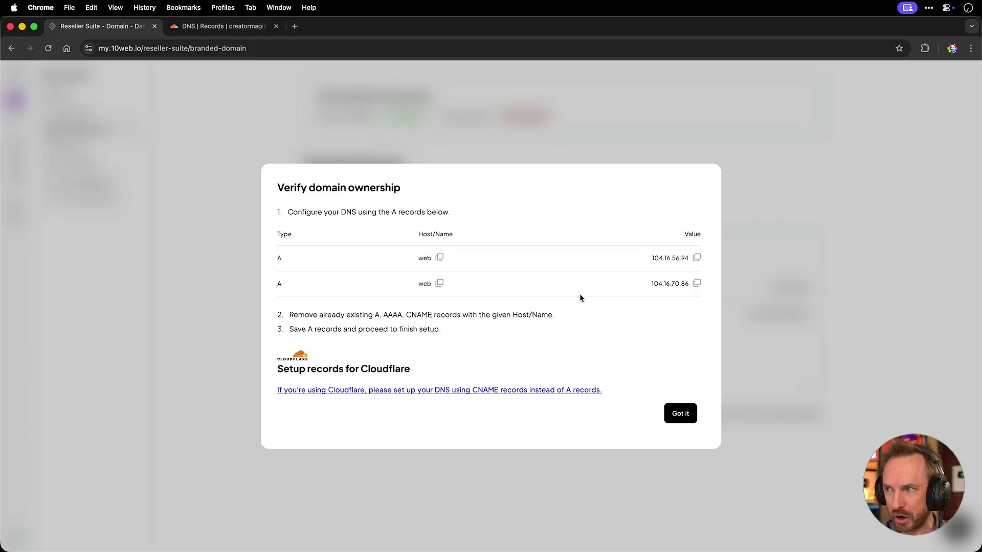
key(Escape)
click(489, 388)
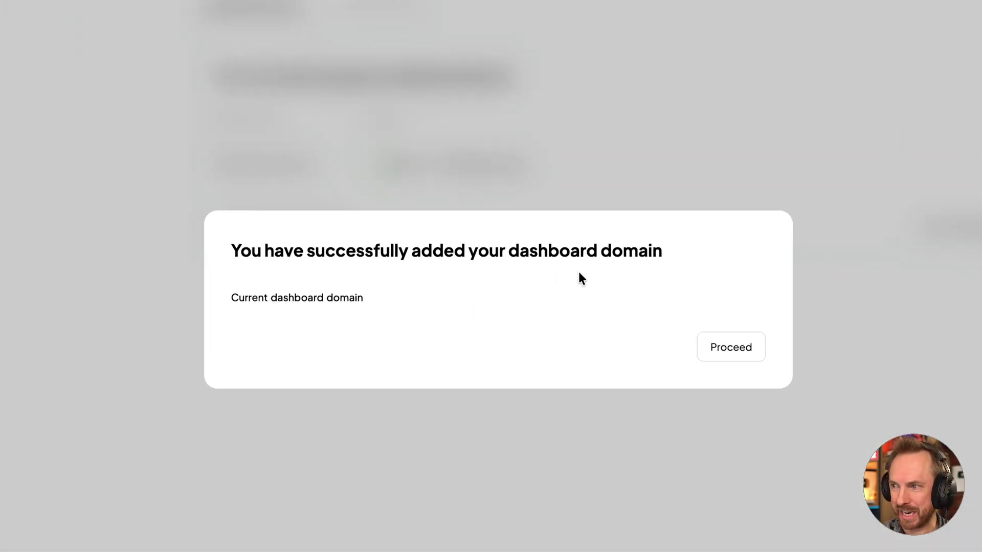
click(731, 346)
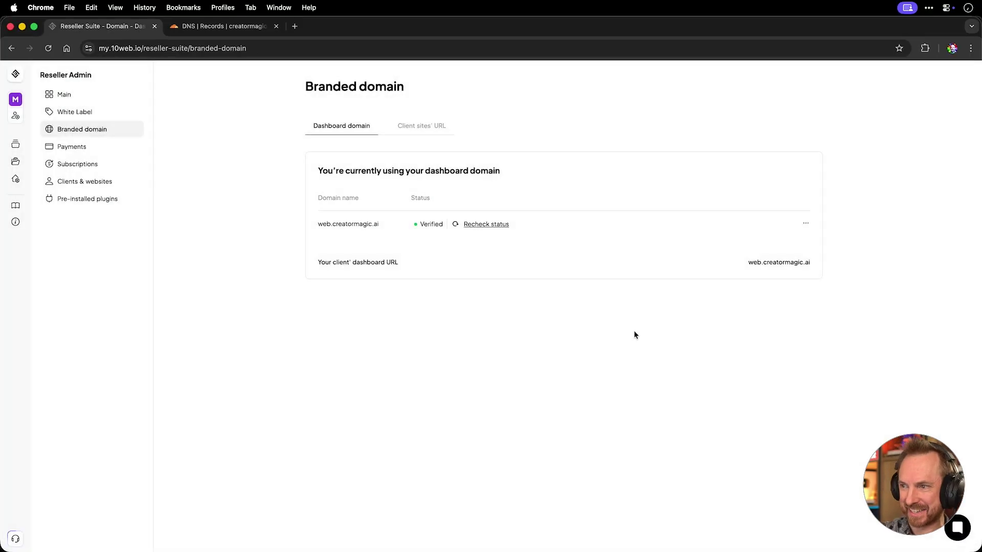
- Load the copied dashboard URL web.creatormagic.ai in a new tab
drag(747, 262, 813, 262)
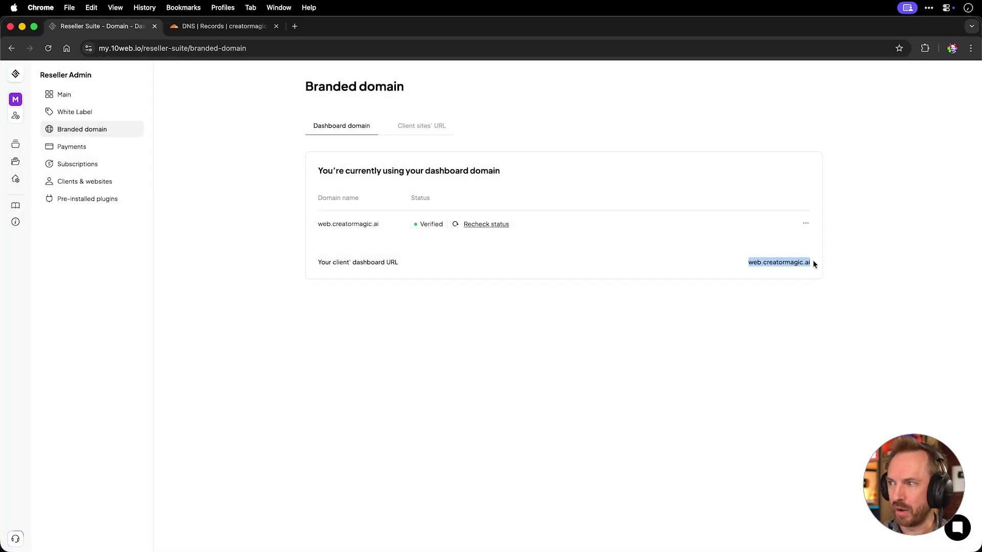
key(super+c)
click(295, 26)
key(super+v)
key(Return)
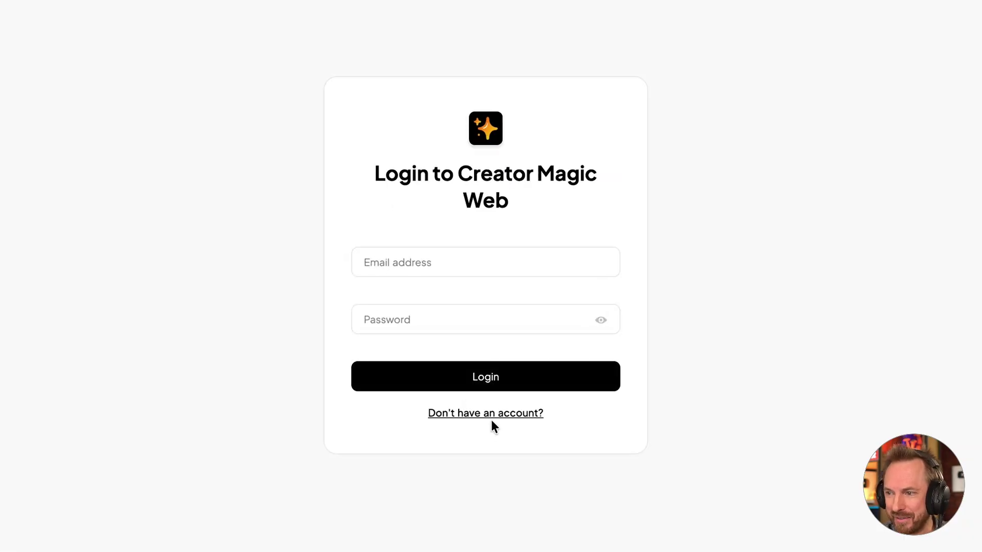
- Sign up a test client account in Creator Magic Web with email, name and password
click(490, 415)
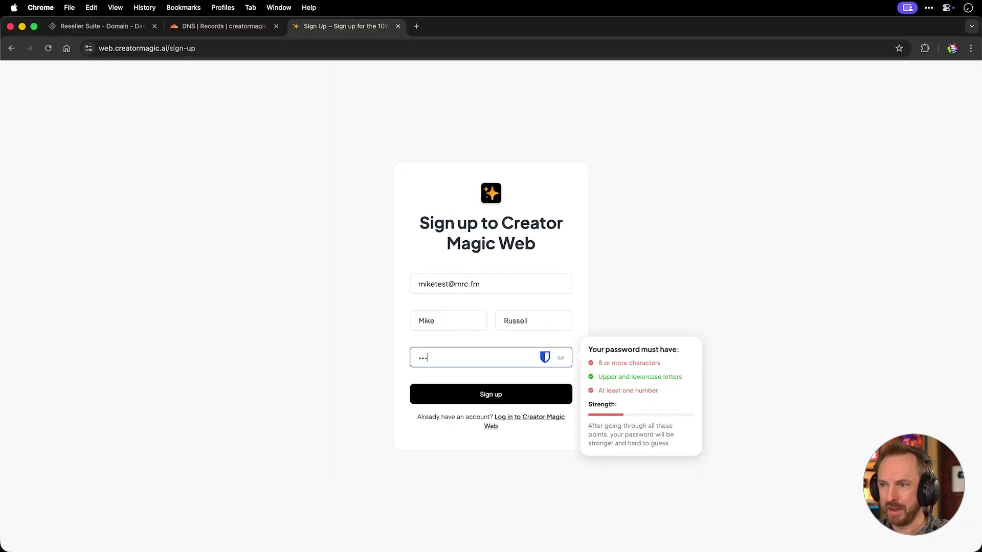
text(••••)
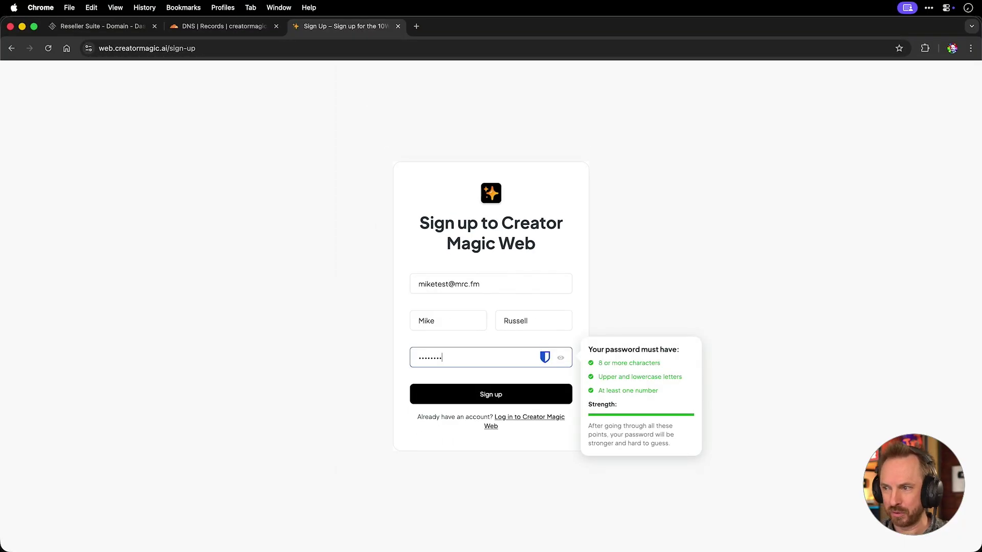
click(547, 392)
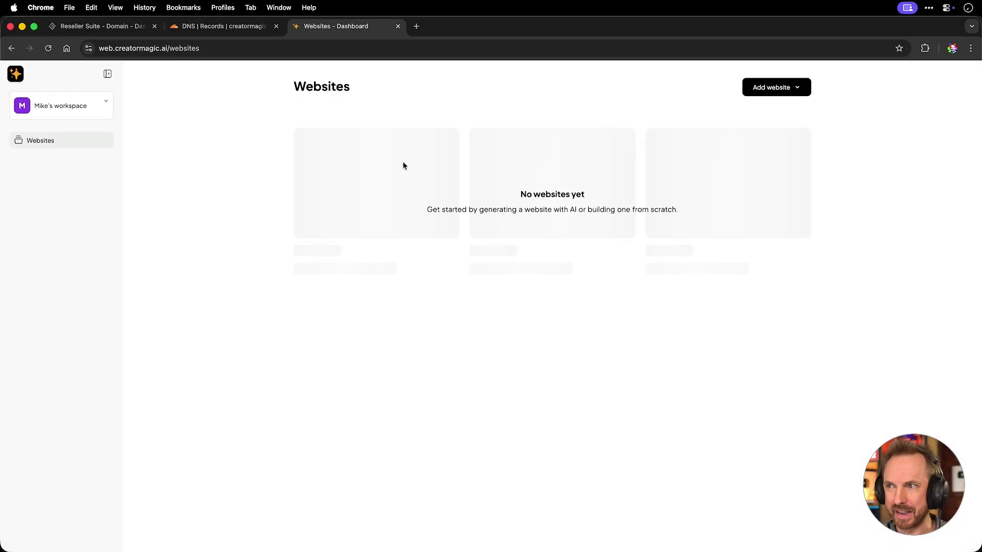
- Check the workspace menu, then bring up the Add website choices: AI generation or blank WordPress
click(94, 113)
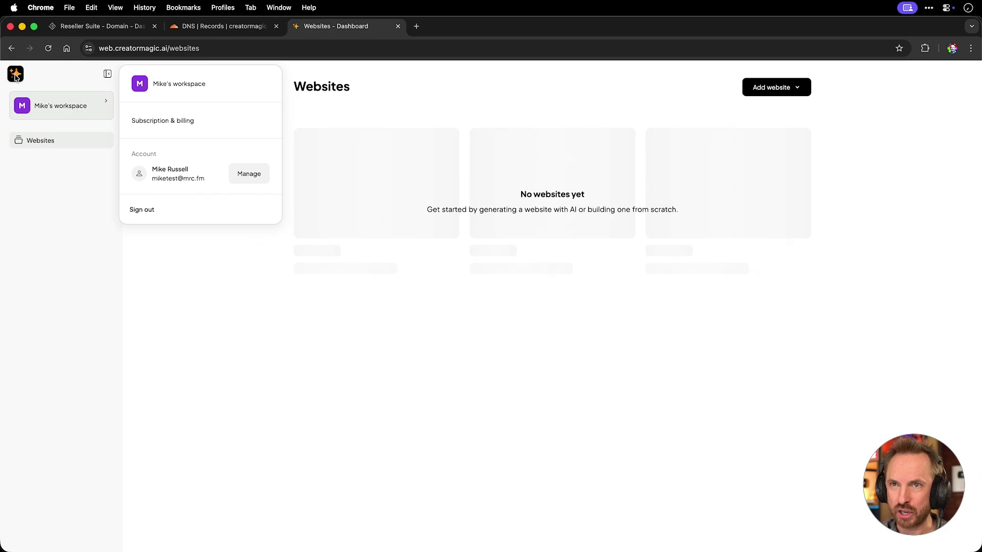
click(159, 275)
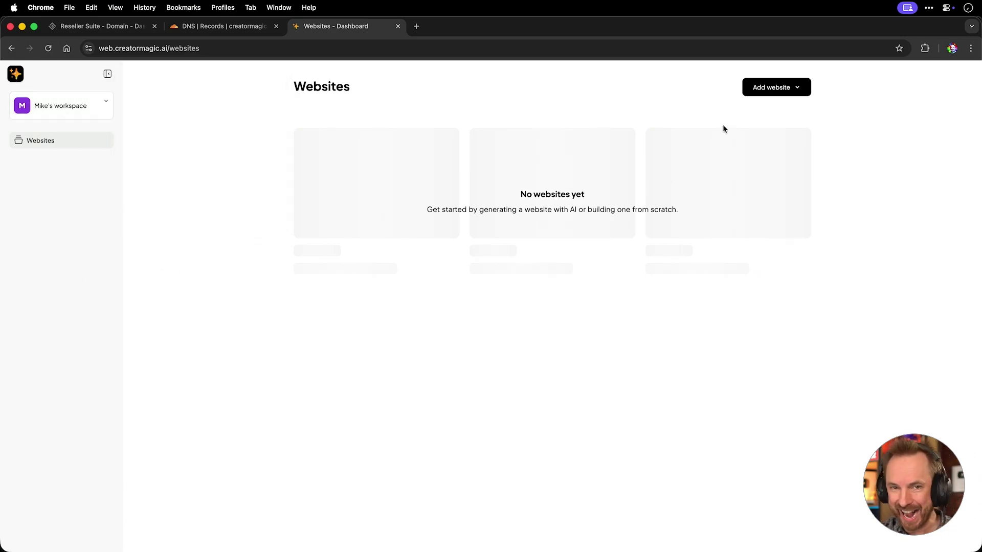
click(770, 88)
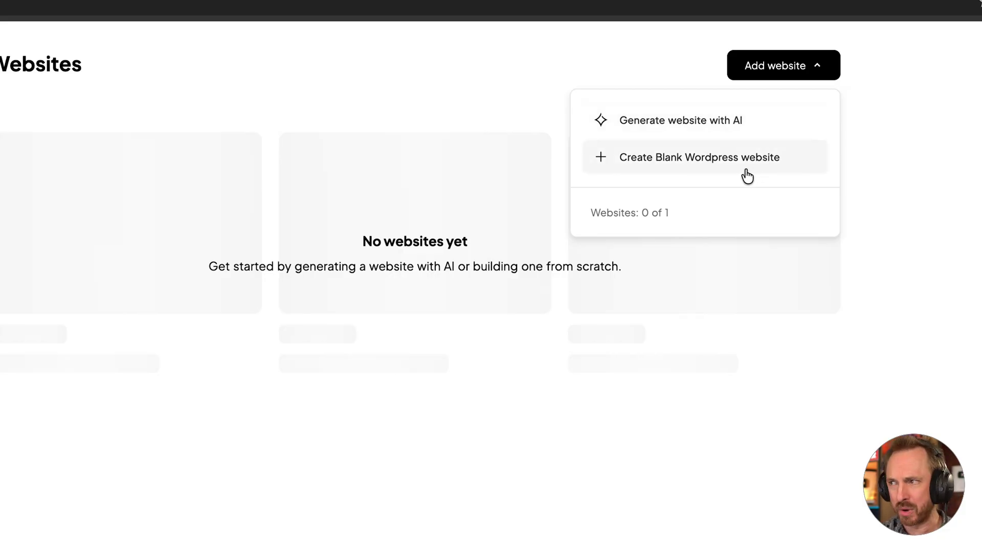
- Create the WordPress site 'Mike's Magic' in Eemshaven, Netherlands with subdomain mikemagic and autofilled admin credentials
click(746, 128)
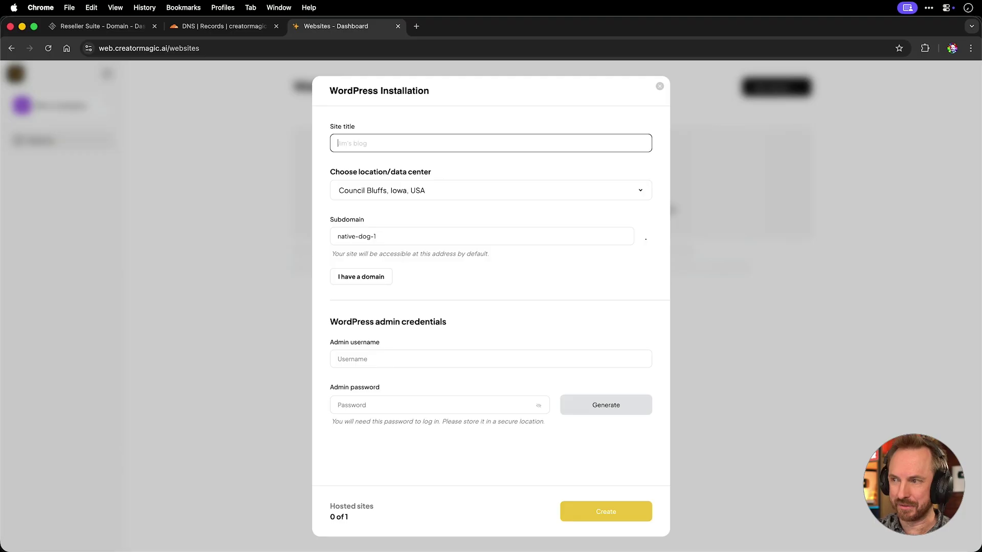
text(Mike's Magic)
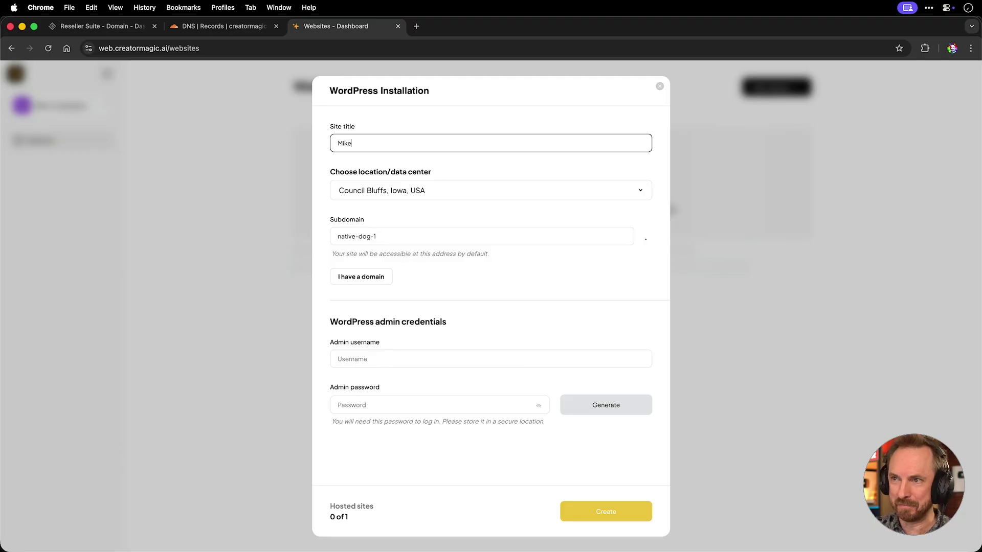
click(481, 195)
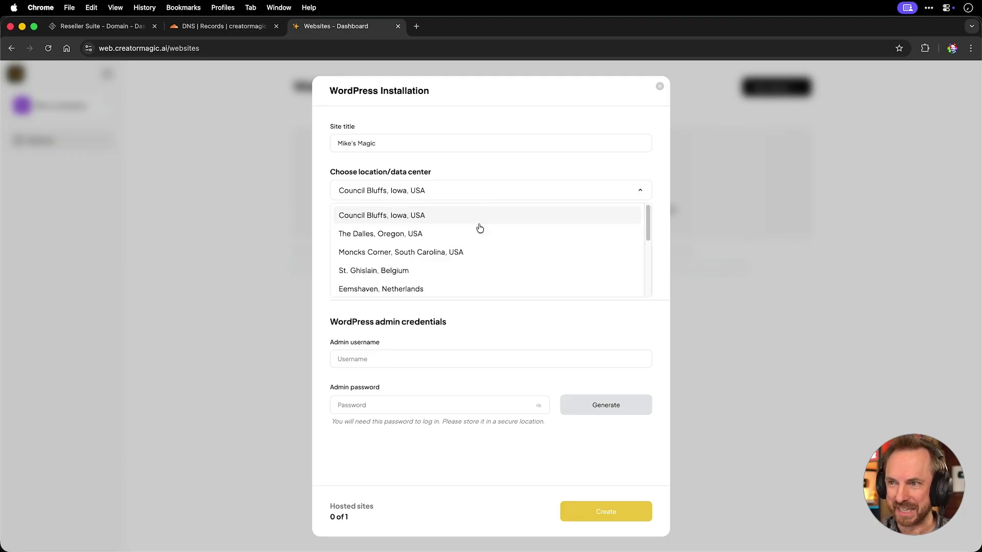
click(458, 288)
key(Tab)
text(mikemagic)
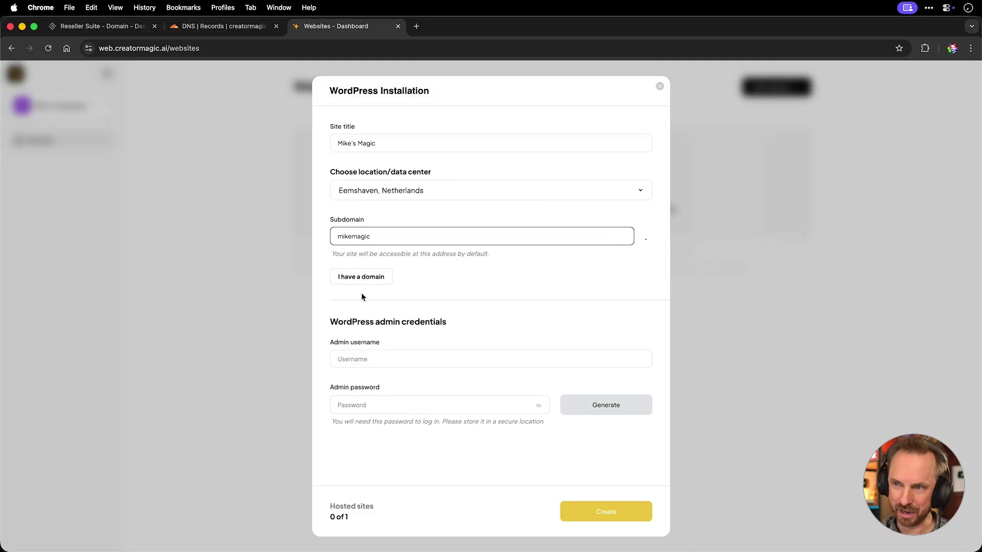
click(373, 351)
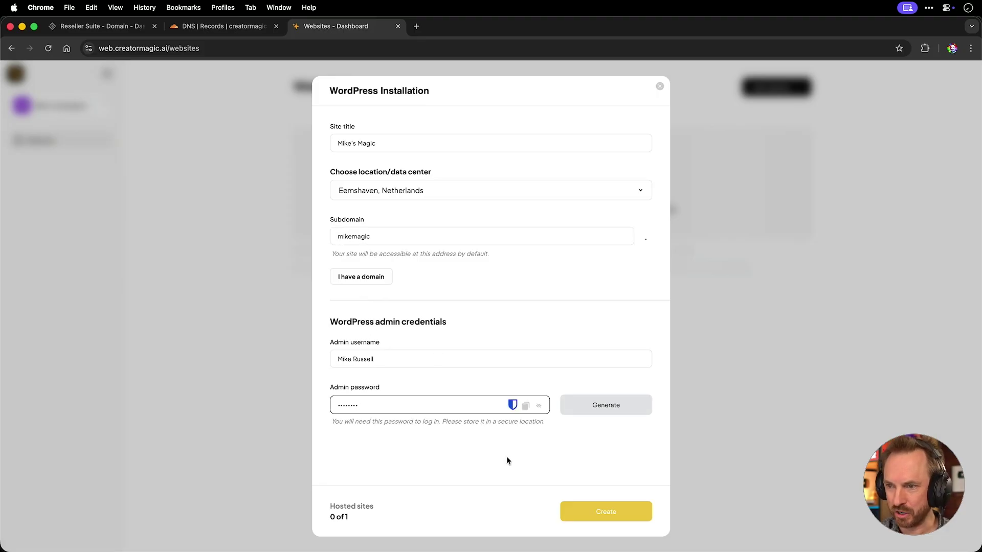
click(588, 513)
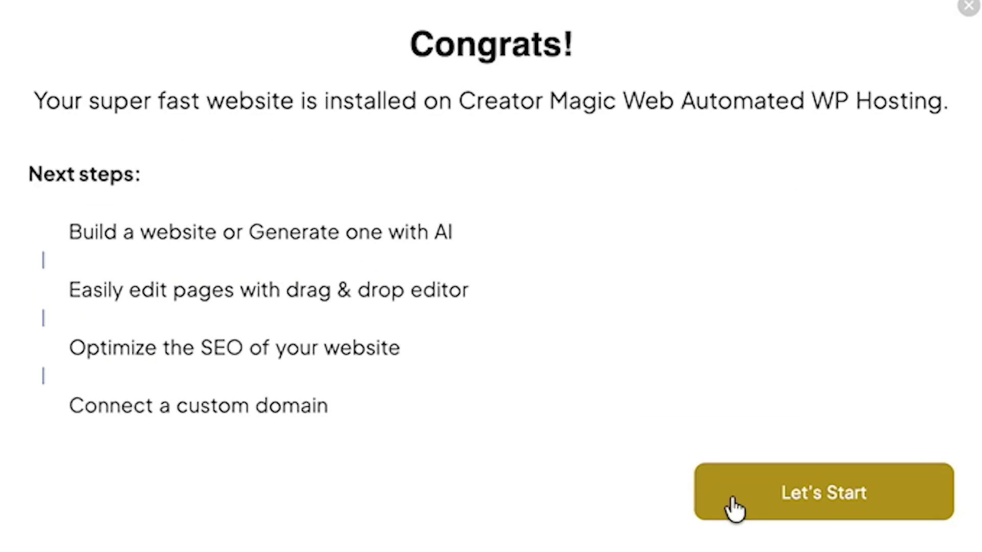
- Dismiss the congrats message and browse the site's Ecommerce, Domains, Backups and Advanced settings
click(733, 506)
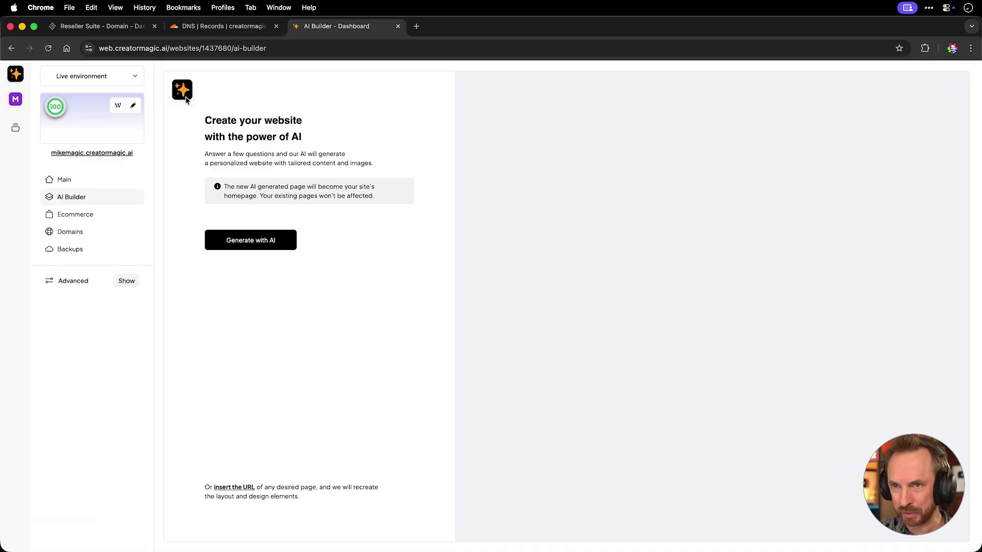
click(98, 215)
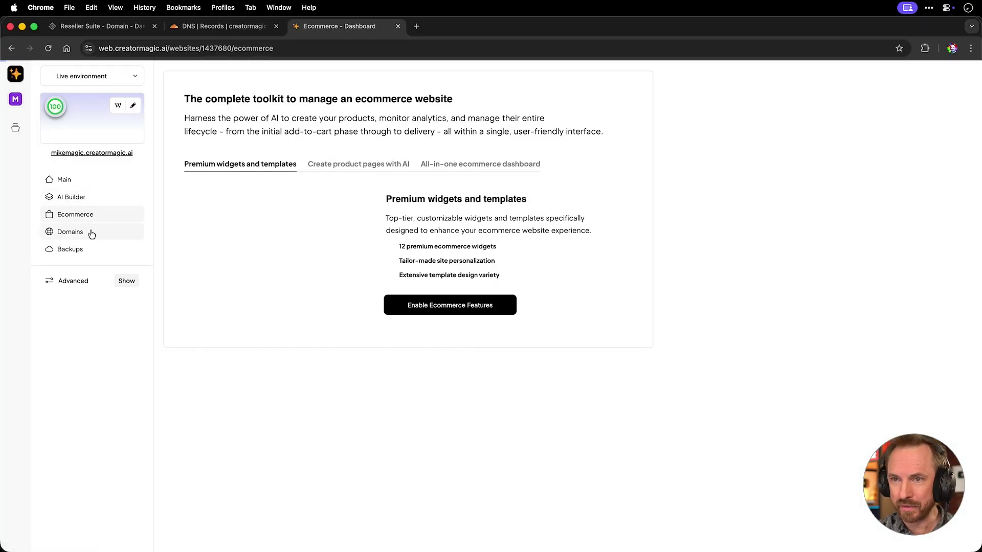
click(92, 233)
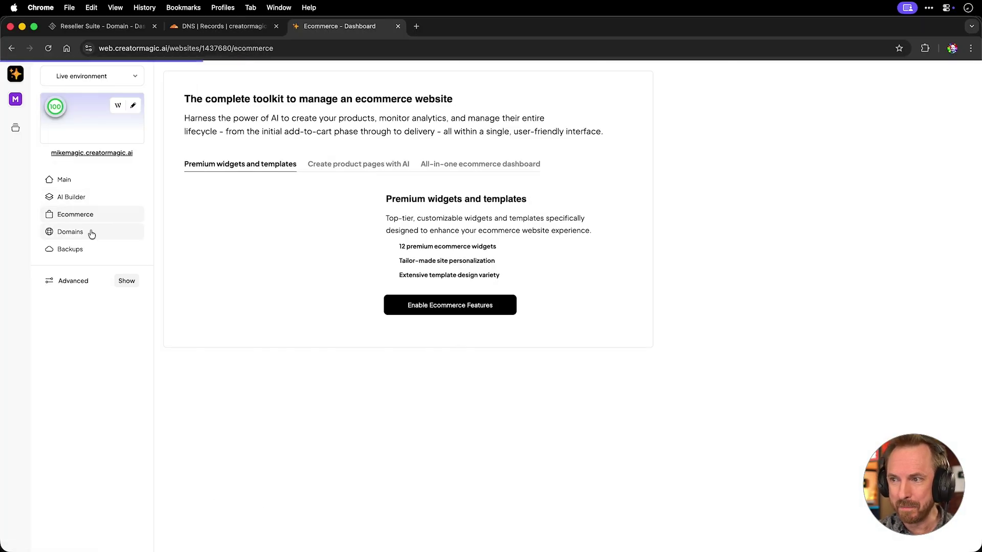
click(83, 253)
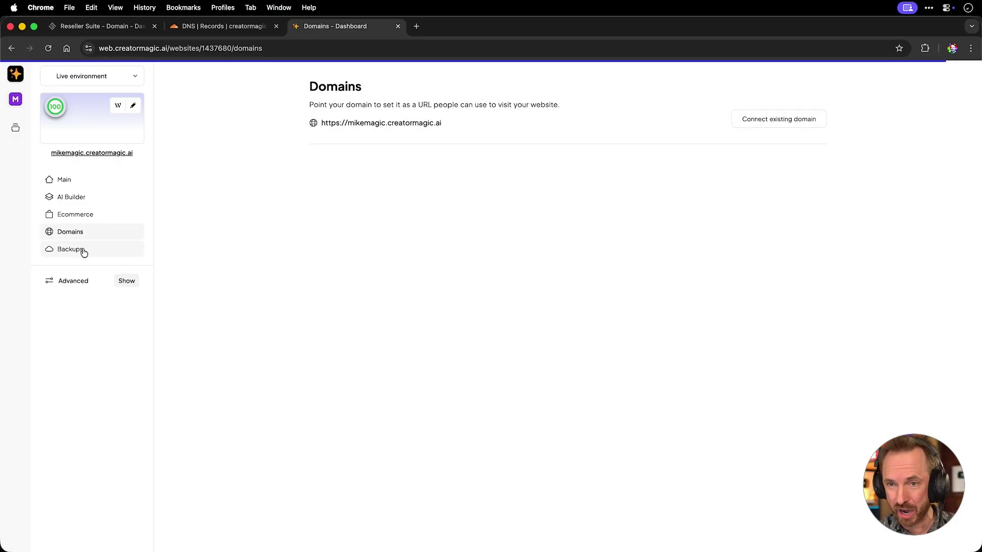
click(86, 282)
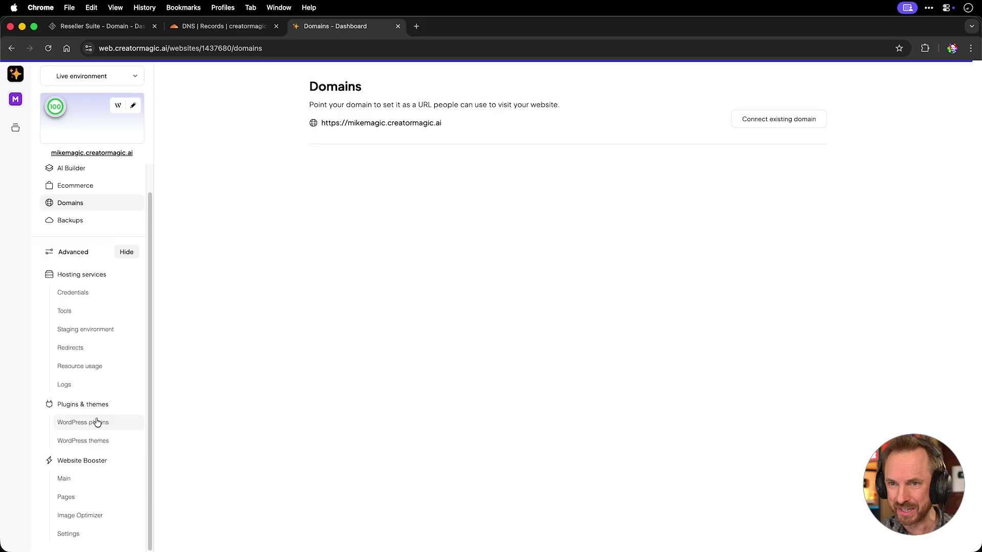
scroll(99, 415, up, 1)
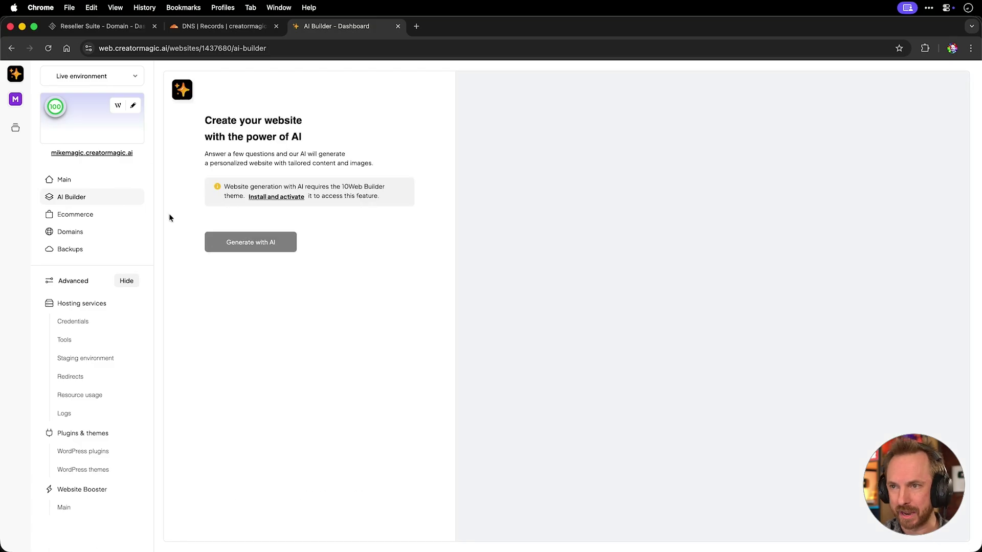
- Start AI generation for a Computer Programming Instructor site named 'Creator Magic Code' with a short description
click(239, 247)
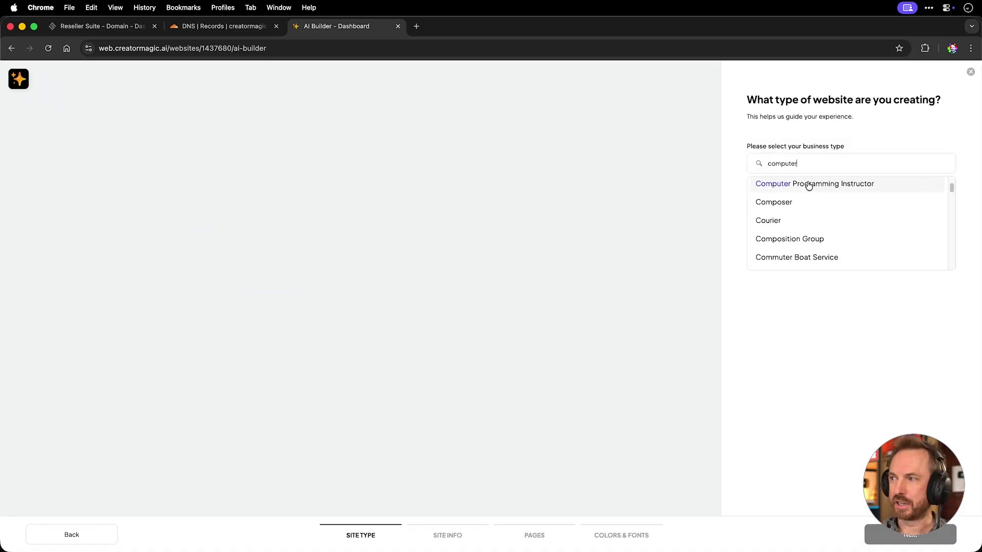
click(806, 185)
click(910, 535)
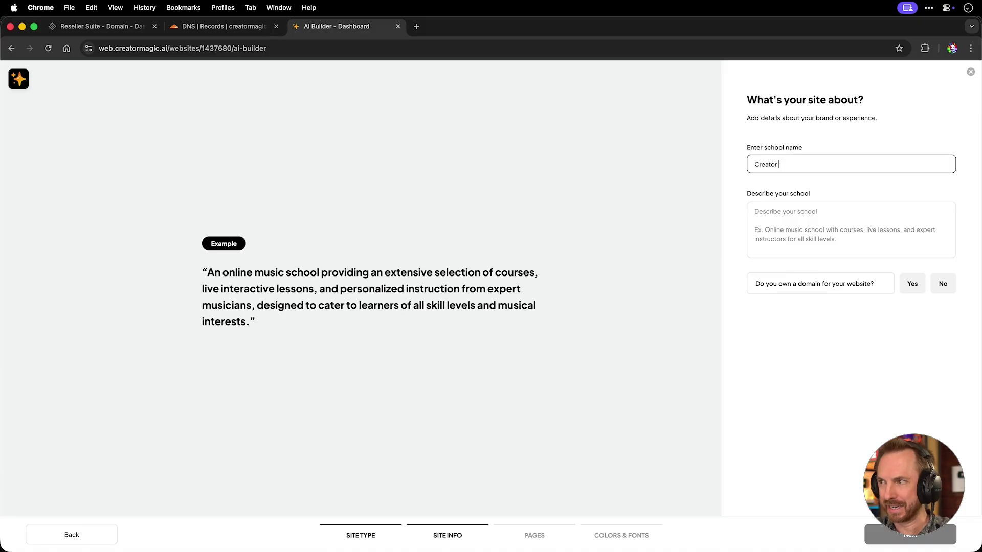
text(Creator Magic Code)
key(Tab)
text(We he)
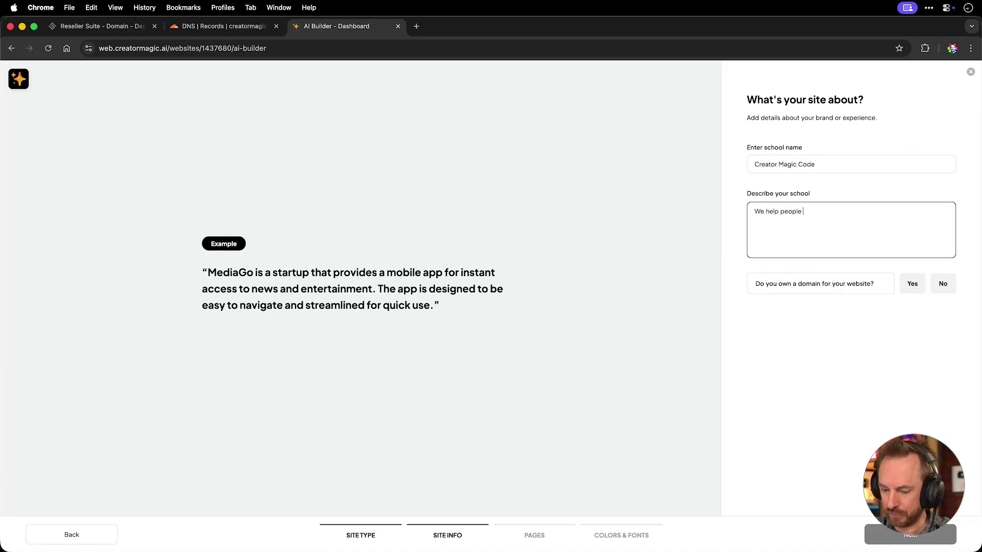
click(910, 535)
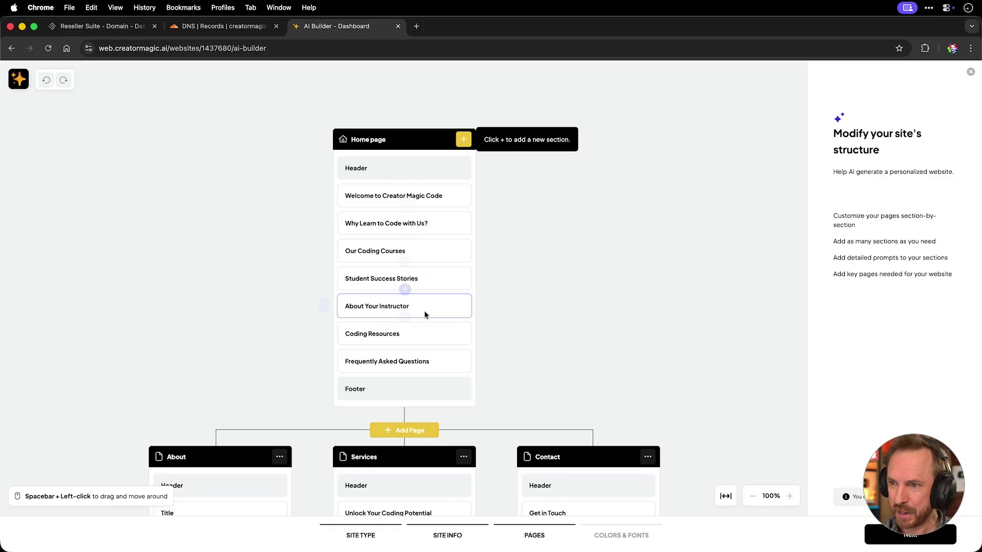
- Keep the suggested pages and style the site with the purple-yellow palette and Soft theme
scroll(480, 325, down, 4)
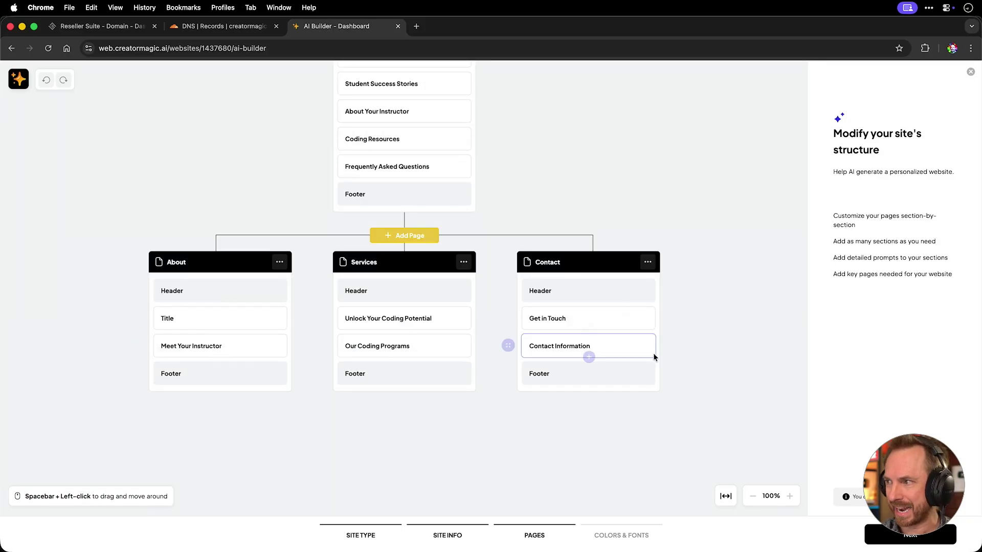
click(872, 535)
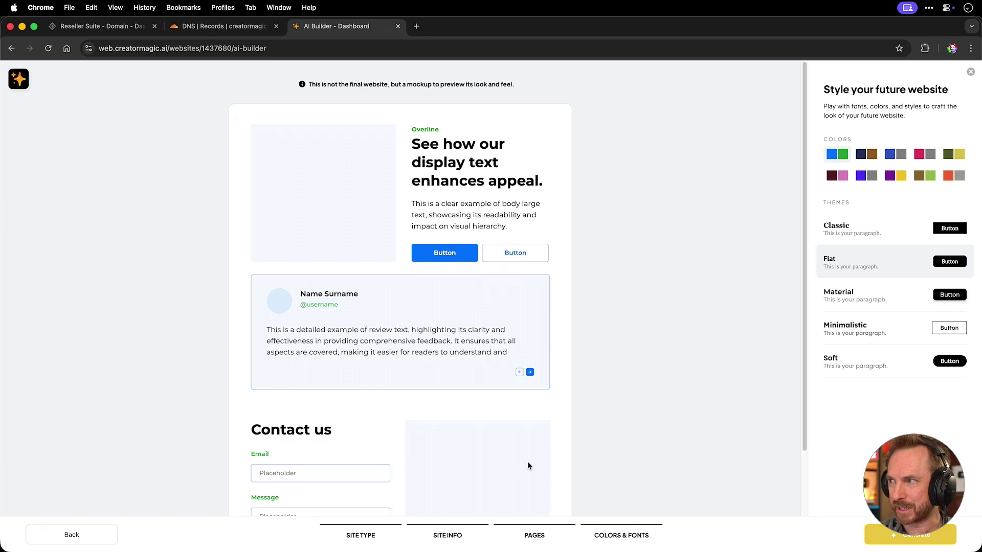
click(896, 180)
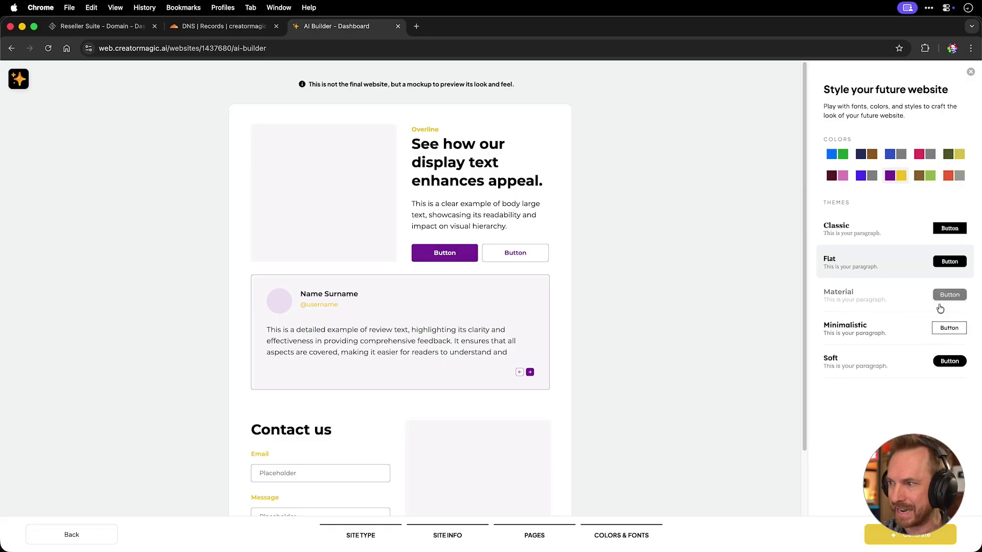
click(919, 364)
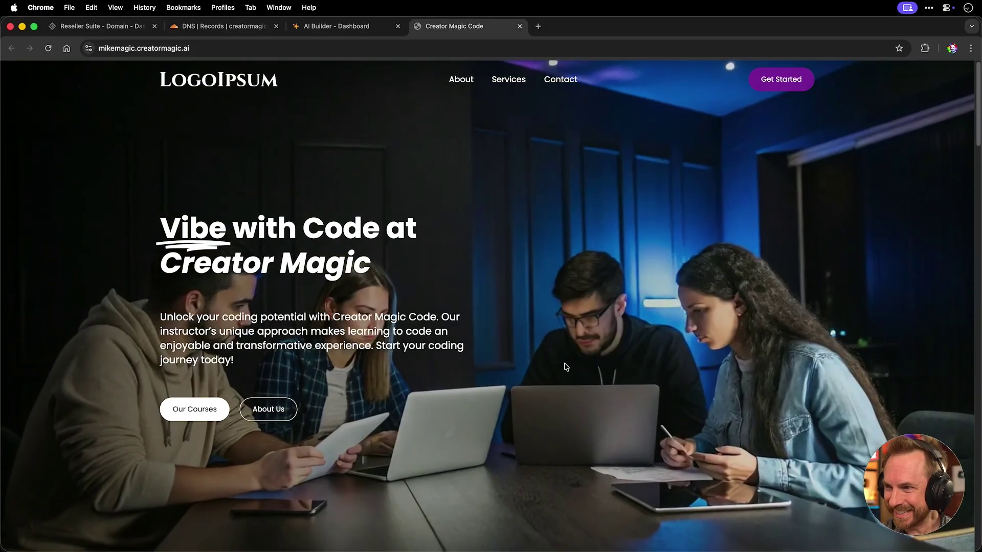
- Scroll through the generated Creator Magic Code homepage and back up
scroll(571, 362, down, 10)
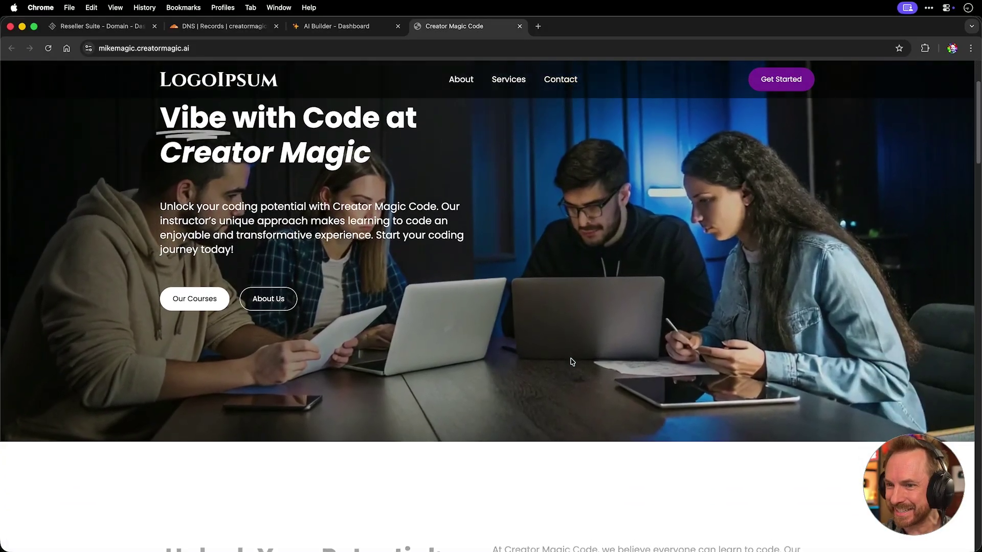
scroll(571, 361, down, 12)
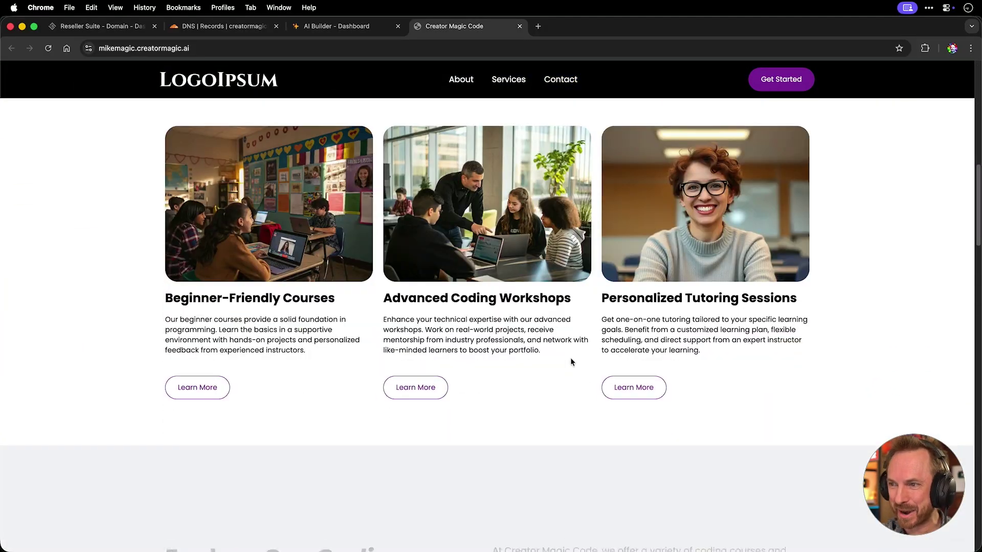
scroll(571, 360, down, 12)
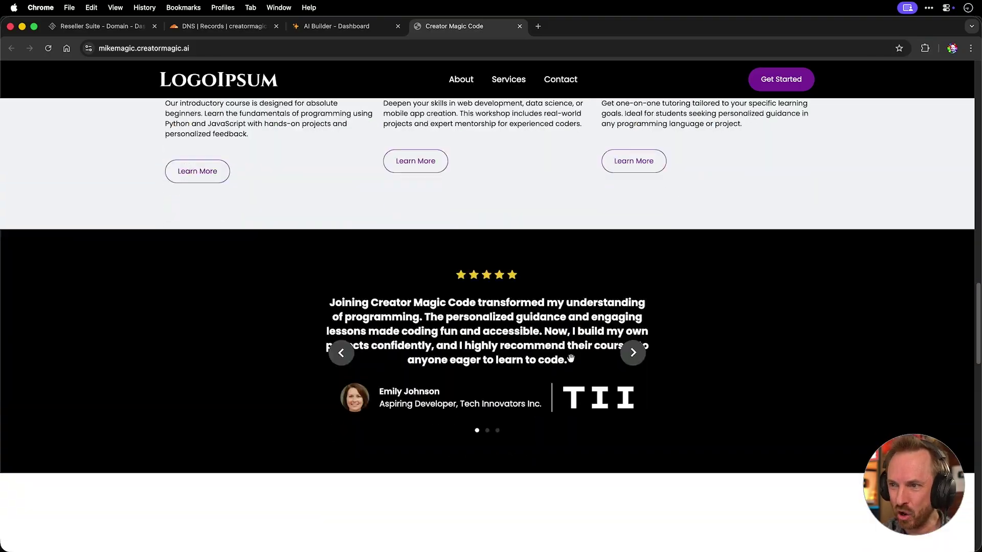
scroll(571, 361, down, 15)
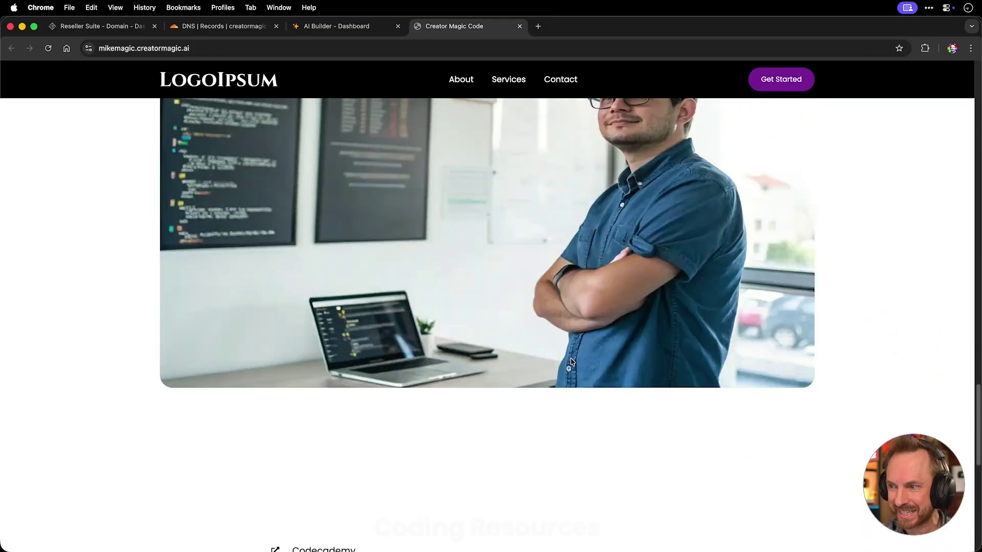
scroll(571, 361, up, 20)
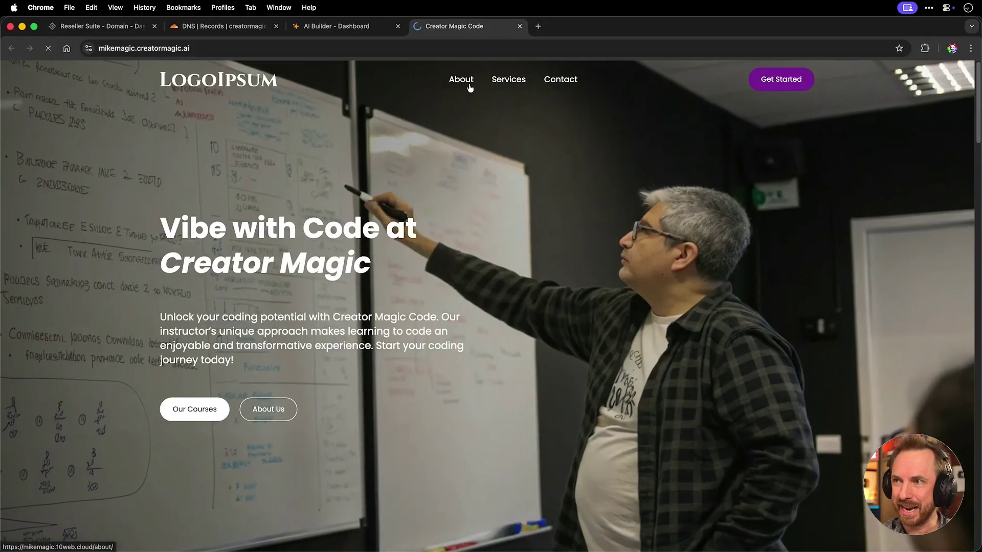
- View the site's About and Services pages, scrolling through each
click(469, 88)
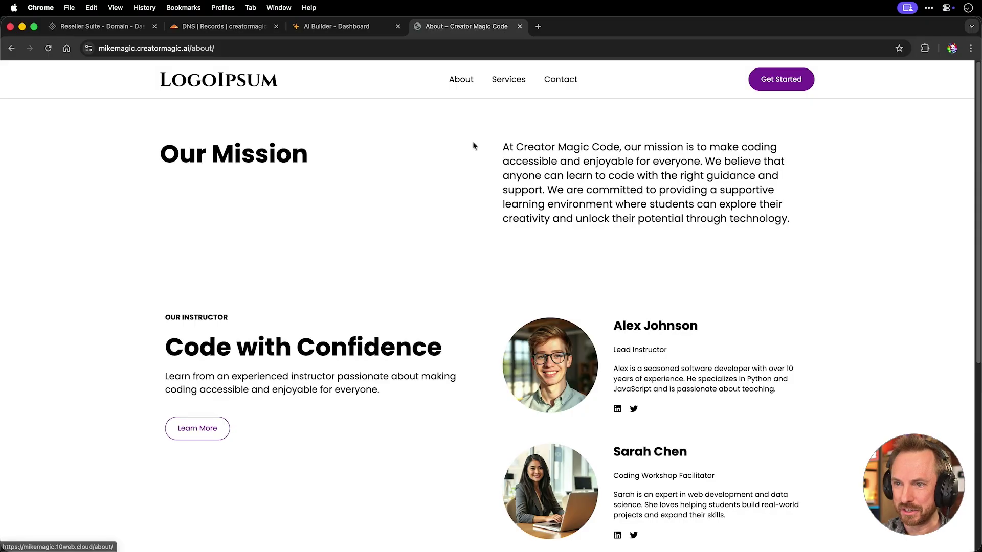
scroll(472, 141, down, 6)
scroll(472, 141, up, 6)
click(514, 84)
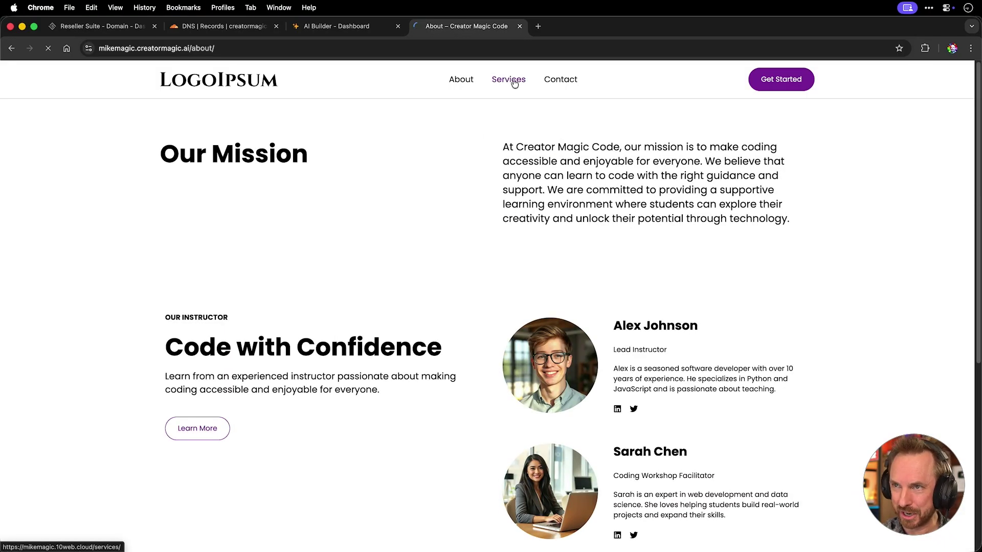
scroll(516, 84, down, 10)
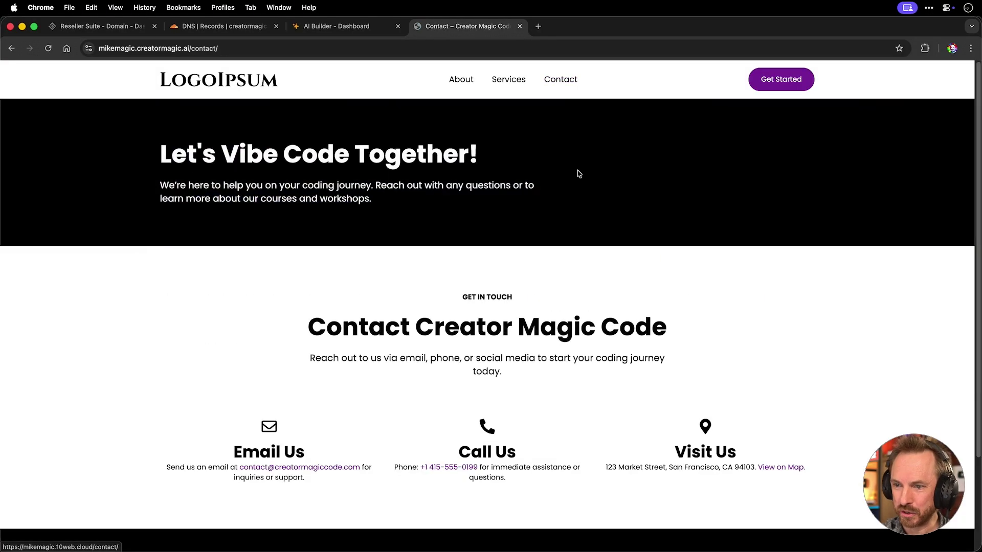
scroll(576, 171, down, 3)
scroll(577, 171, up, 3)
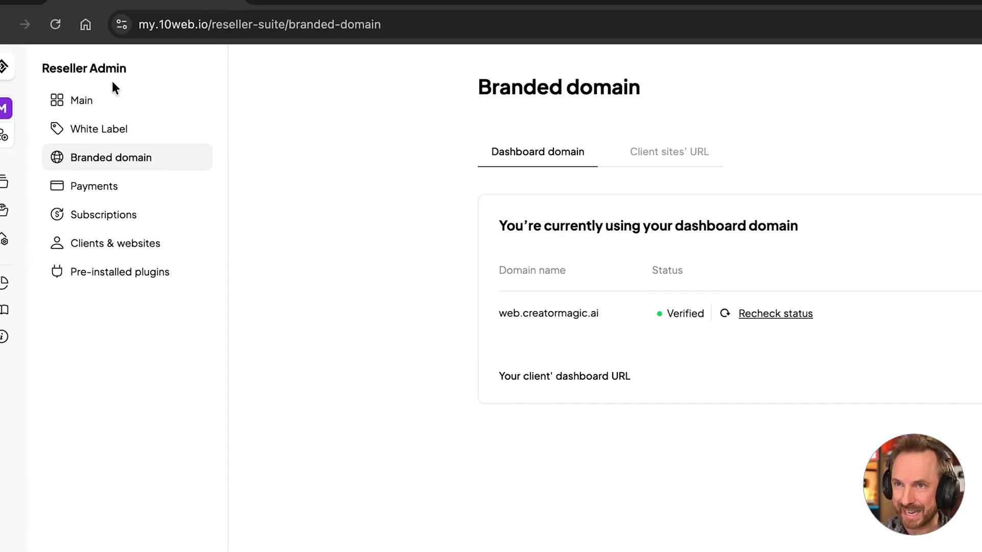
- Open Clients & websites to see Creator Magic Code assigned to the test client
click(102, 244)
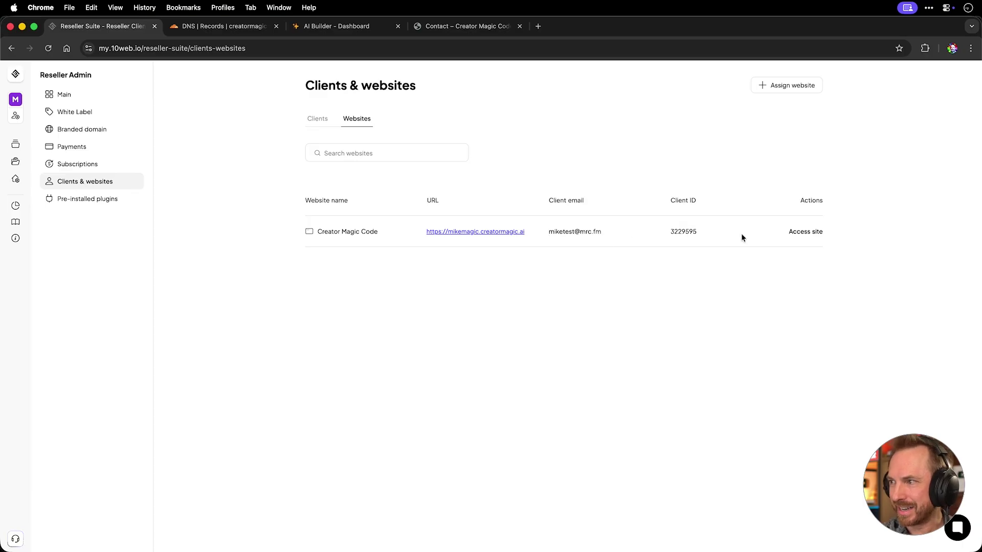
- Open the live Creator Magic Code site at mikemagic.creatormagic.ai in a new tab
click(806, 233)
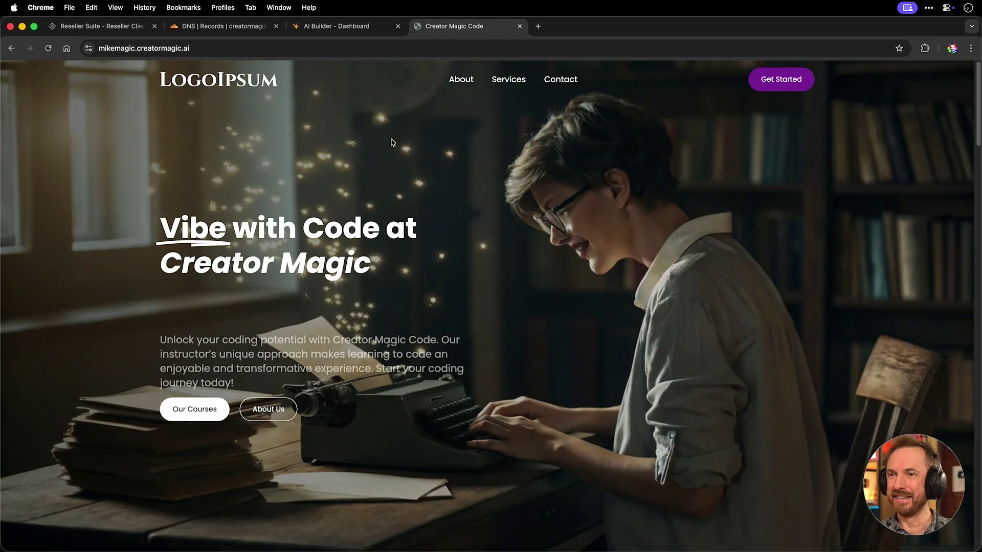